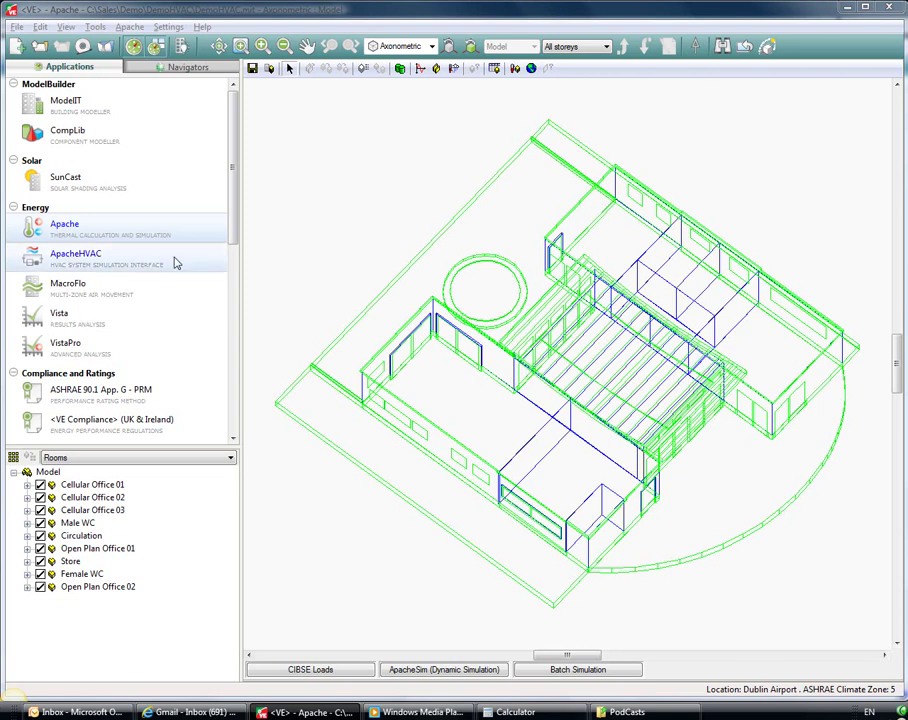
# - Launch ApacheHVAC from the Applications panel to get an empty, untitled HVAC network
pyautogui.click(145, 262)
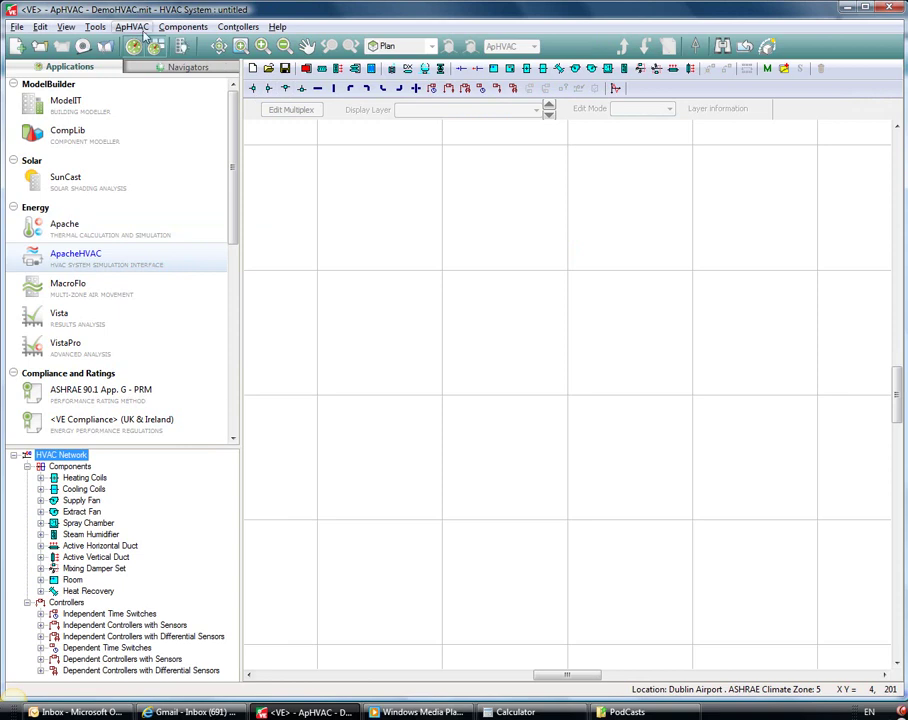
# - Use the Apache HVAC Wizard to draw a Fan Coil Units system serving Cellular Office 01
pyautogui.click(132, 27)
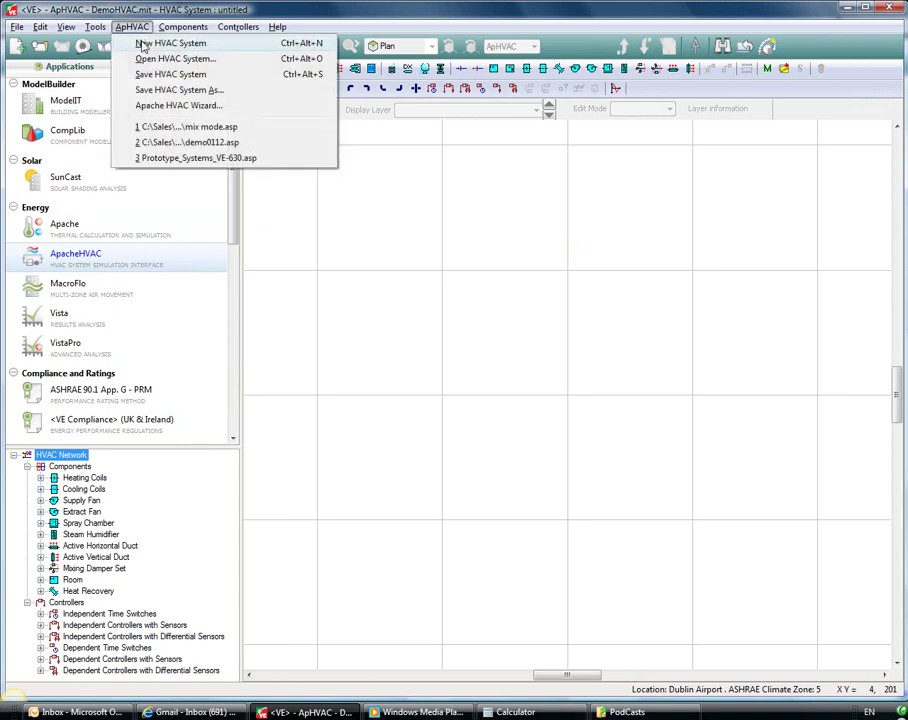
pyautogui.click(161, 114)
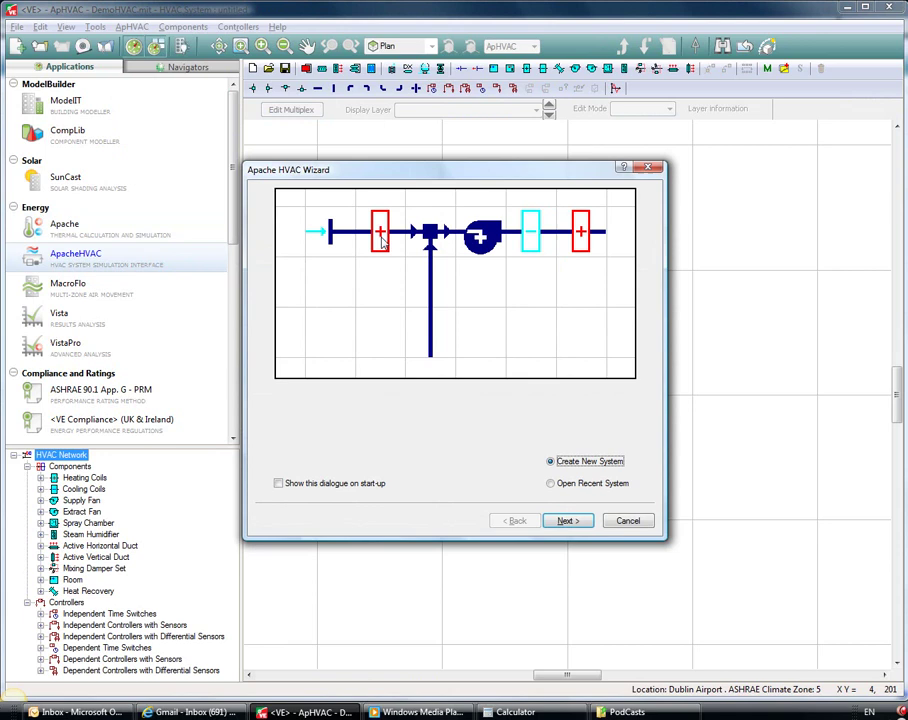
pyautogui.click(567, 521)
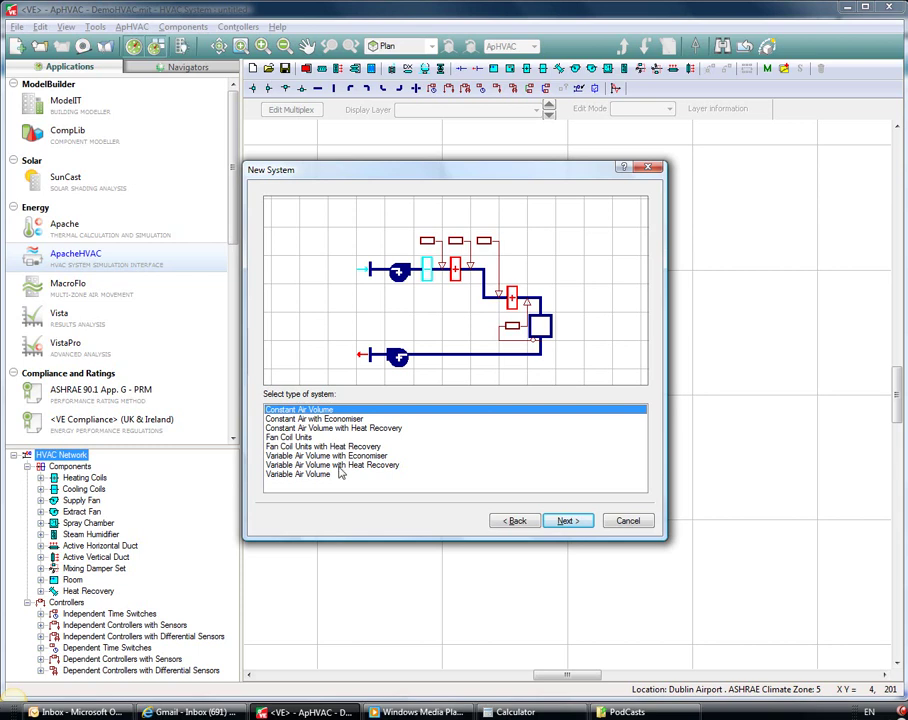
pyautogui.click(290, 437)
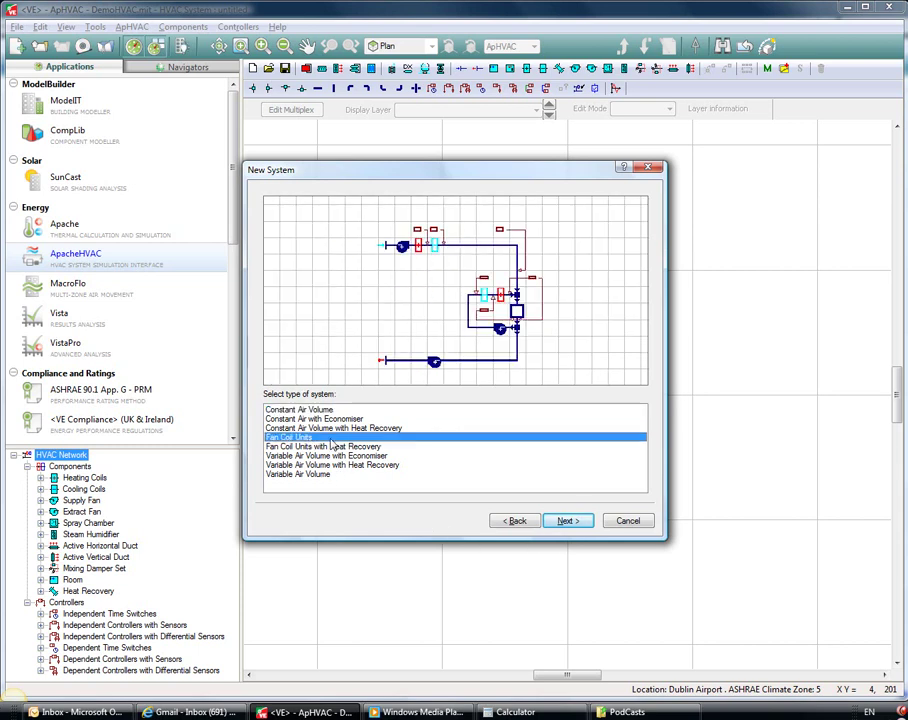
pyautogui.click(567, 521)
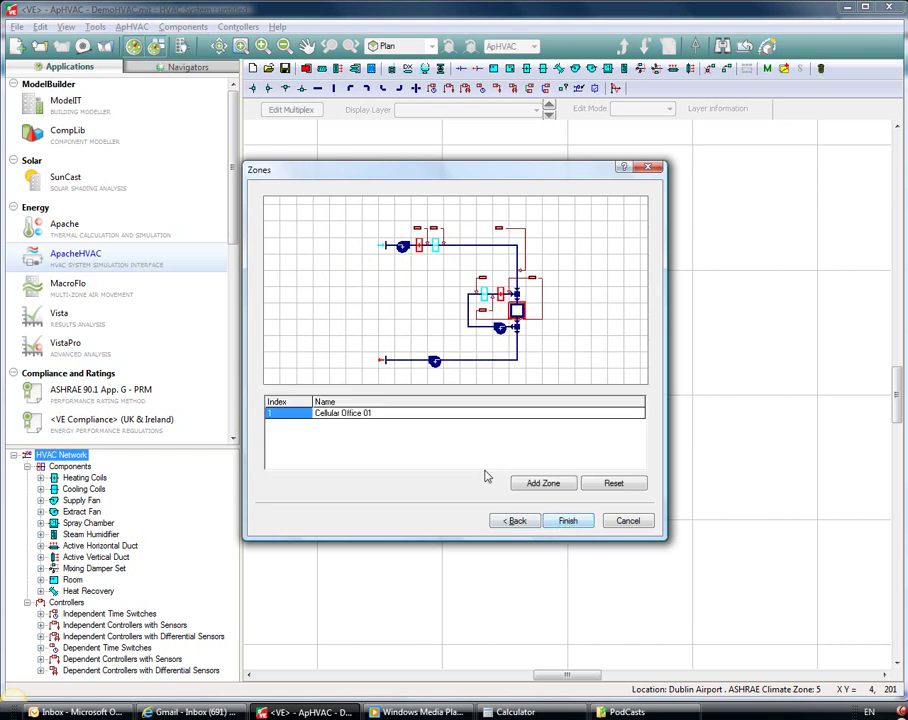
pyautogui.click(568, 521)
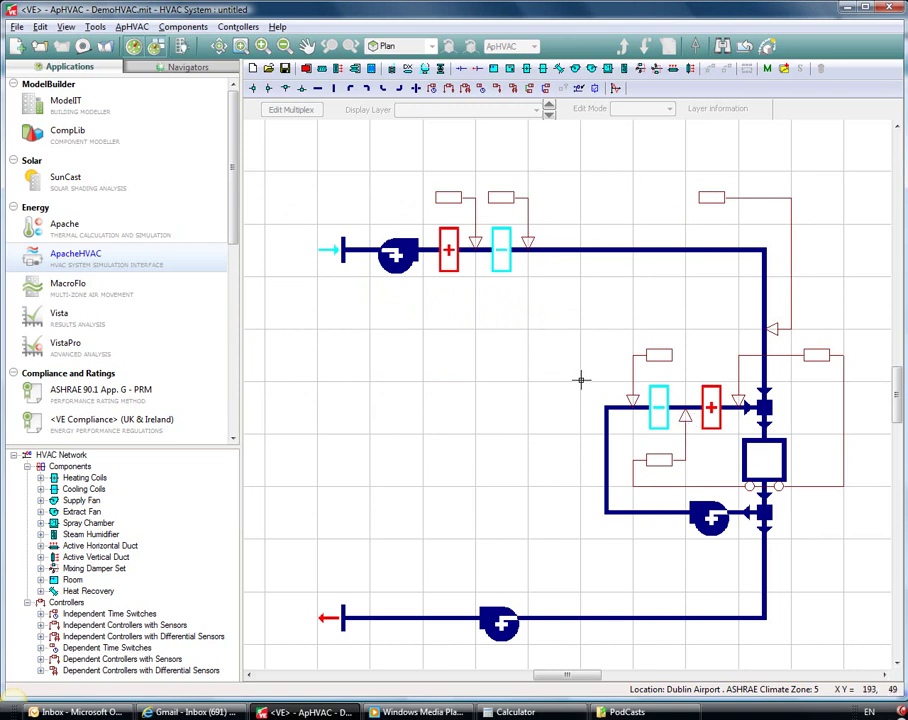
pyautogui.scroll(-2, 577, 377)
pyautogui.scroll(-2, 551, 367)
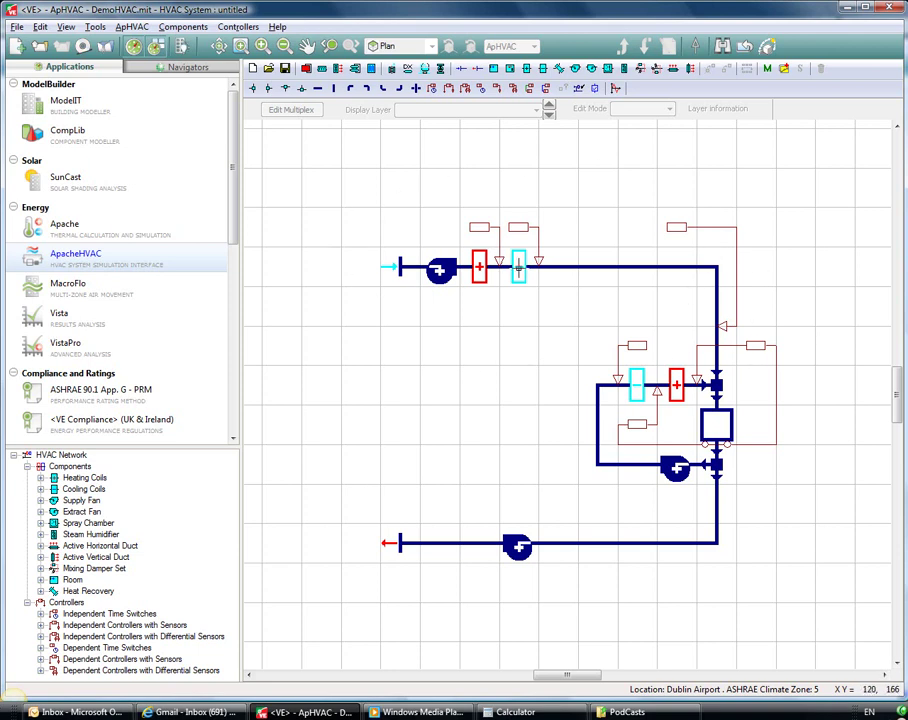
pyautogui.click(508, 276)
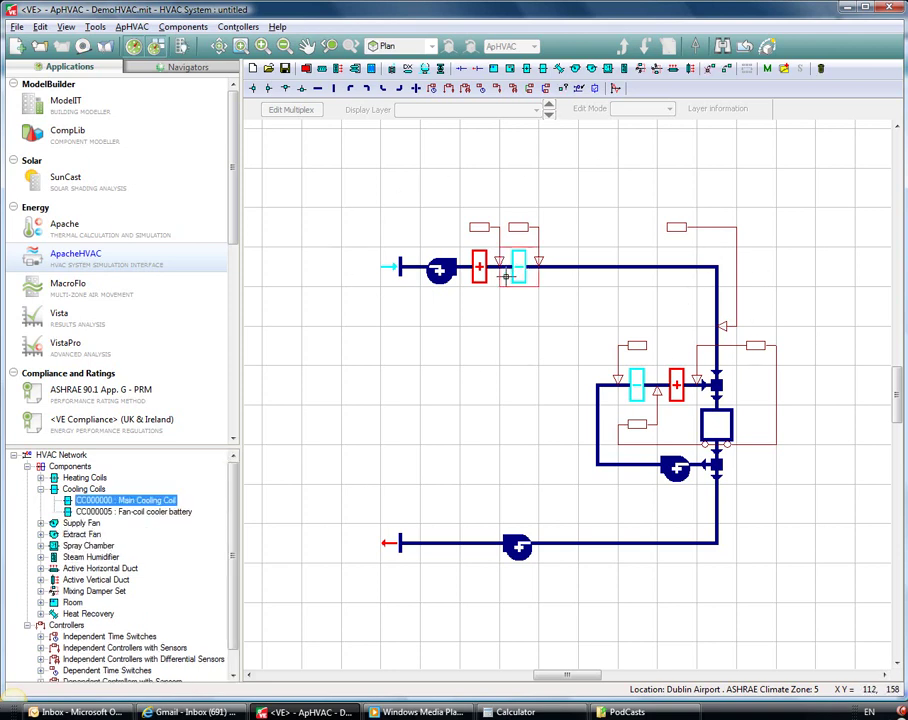
pyautogui.click(400, 276)
pyautogui.click(413, 541)
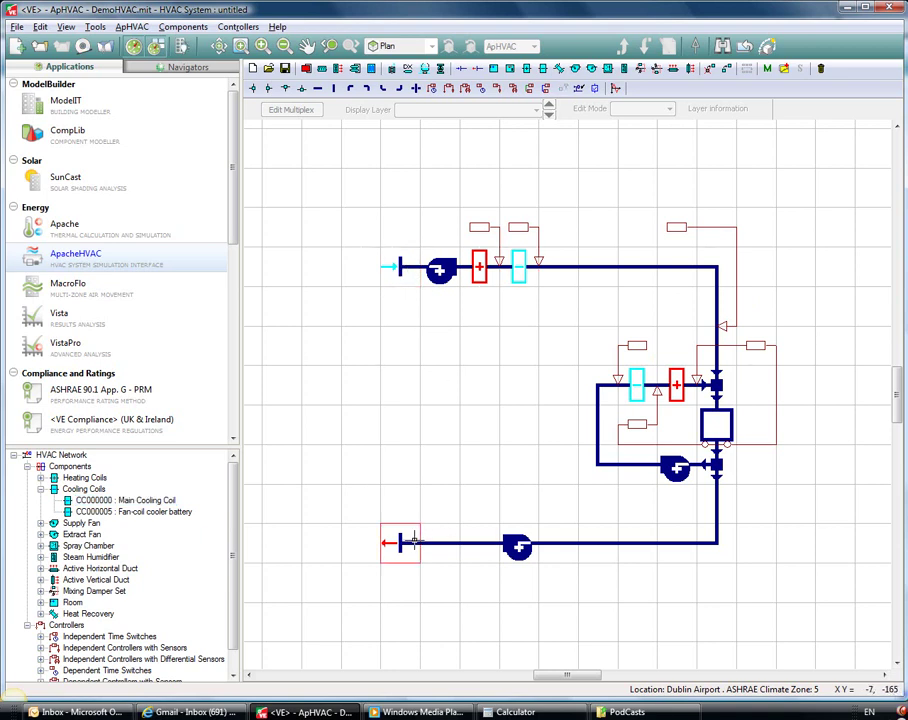
pyautogui.doubleClick(440, 269)
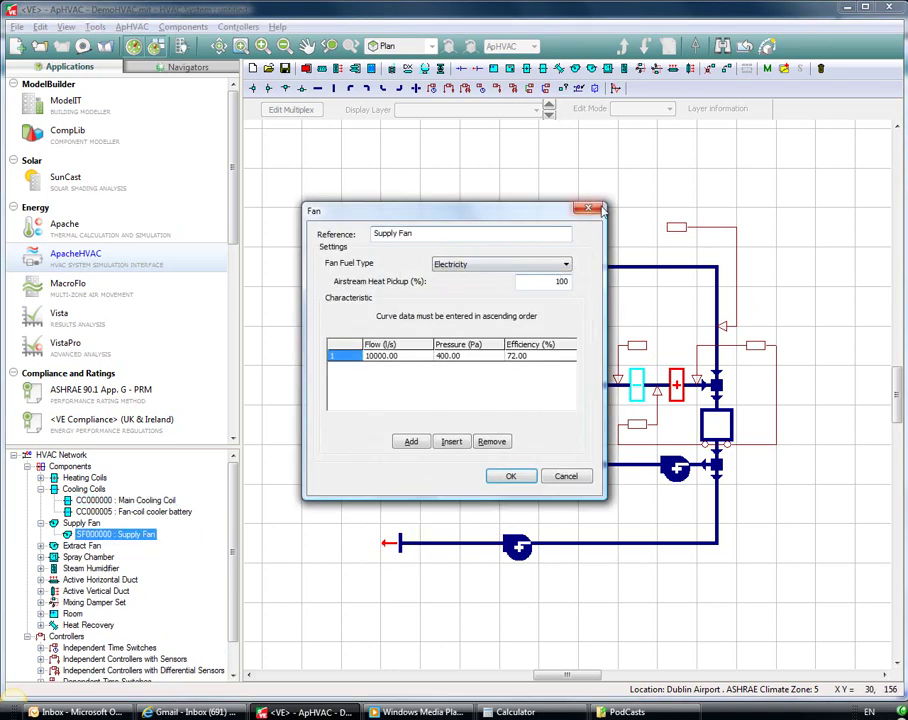
pyautogui.click(600, 209)
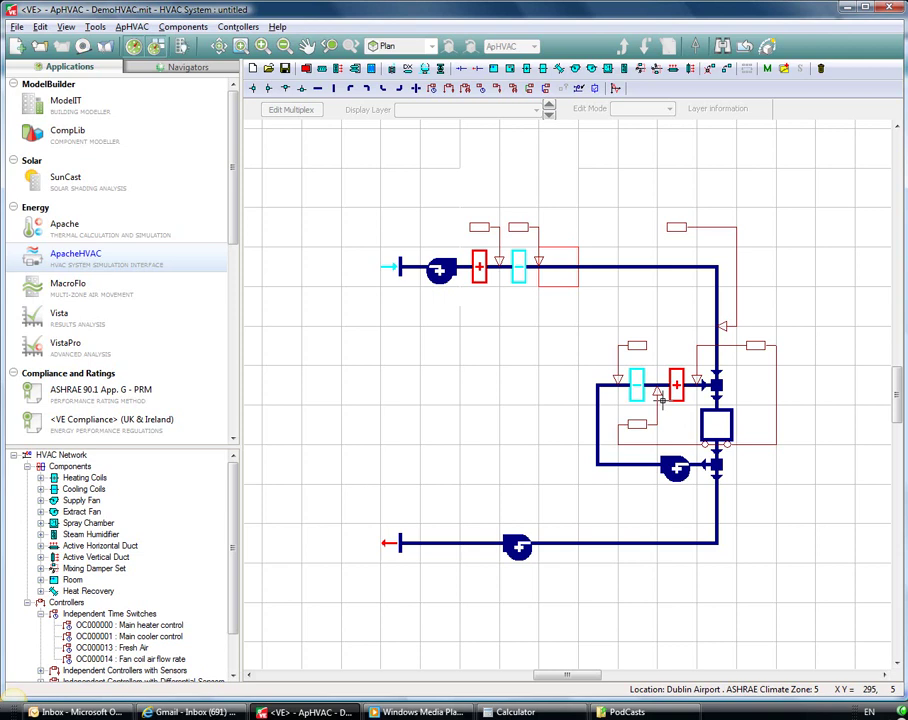
# - Inspect the main heating and cooling coils and the fan-coil cooler and heater batteries
pyautogui.click(480, 267)
pyautogui.click(520, 268)
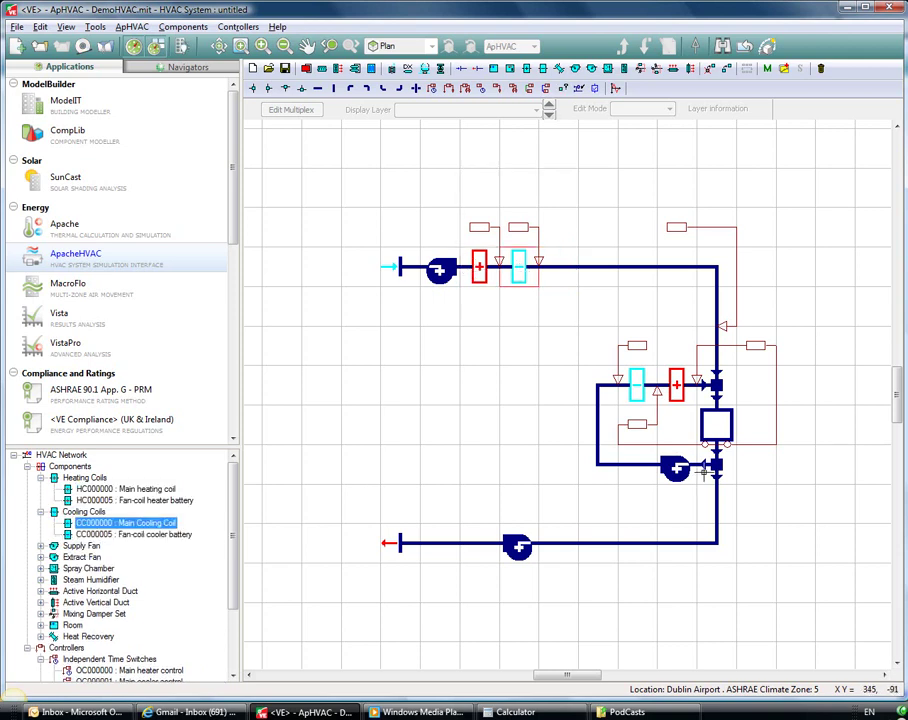
pyautogui.click(636, 386)
pyautogui.click(676, 398)
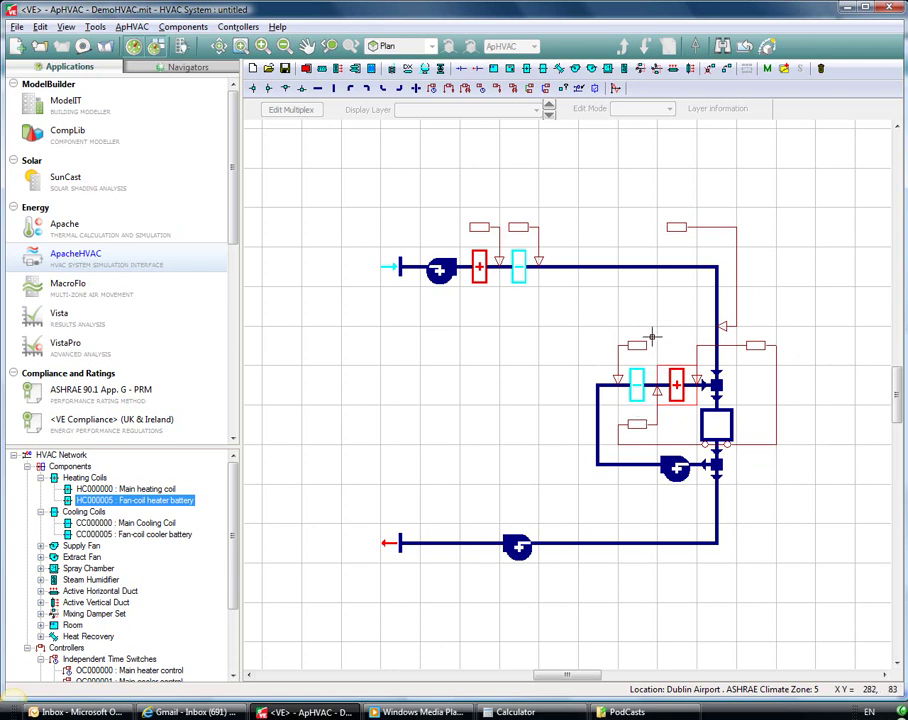
# - Start a new multiplex and box in the fan-coil loop as its region
pyautogui.click(768, 69)
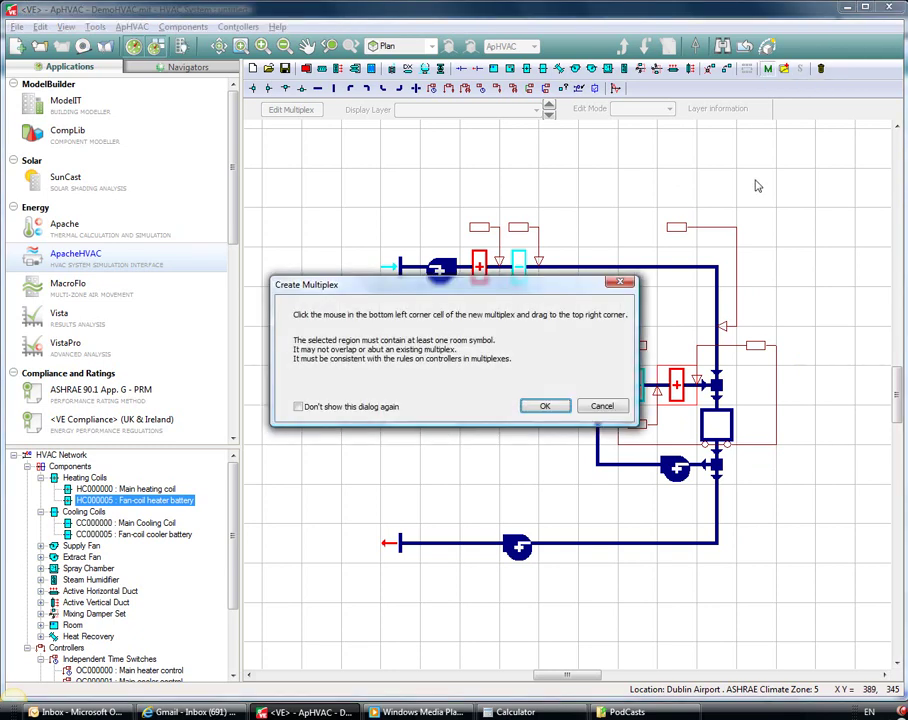
pyautogui.click(545, 407)
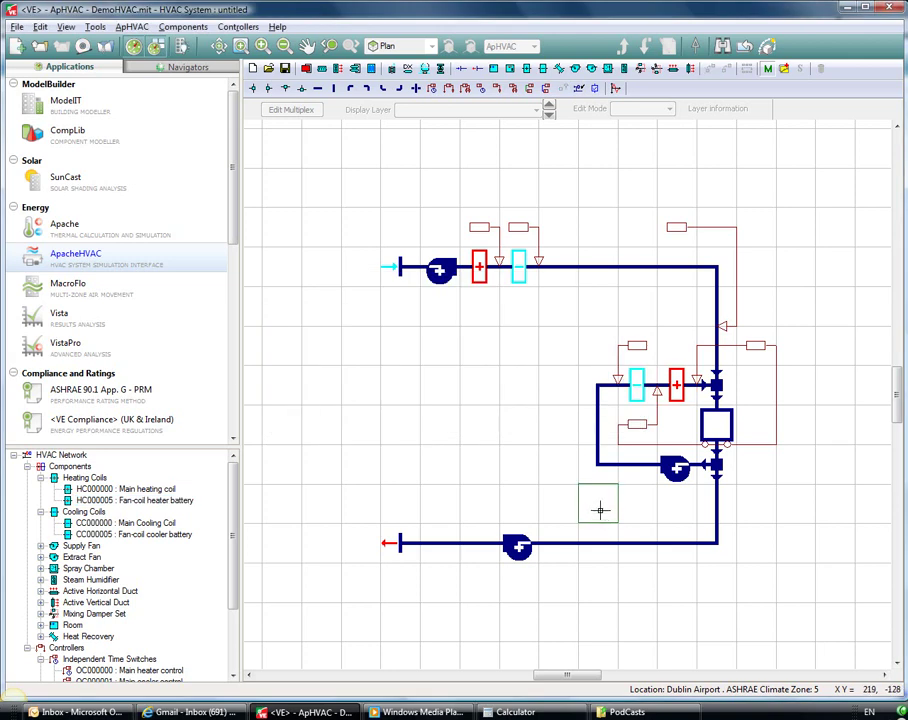
pyautogui.moveTo(599, 510); pyautogui.dragTo(790, 216)
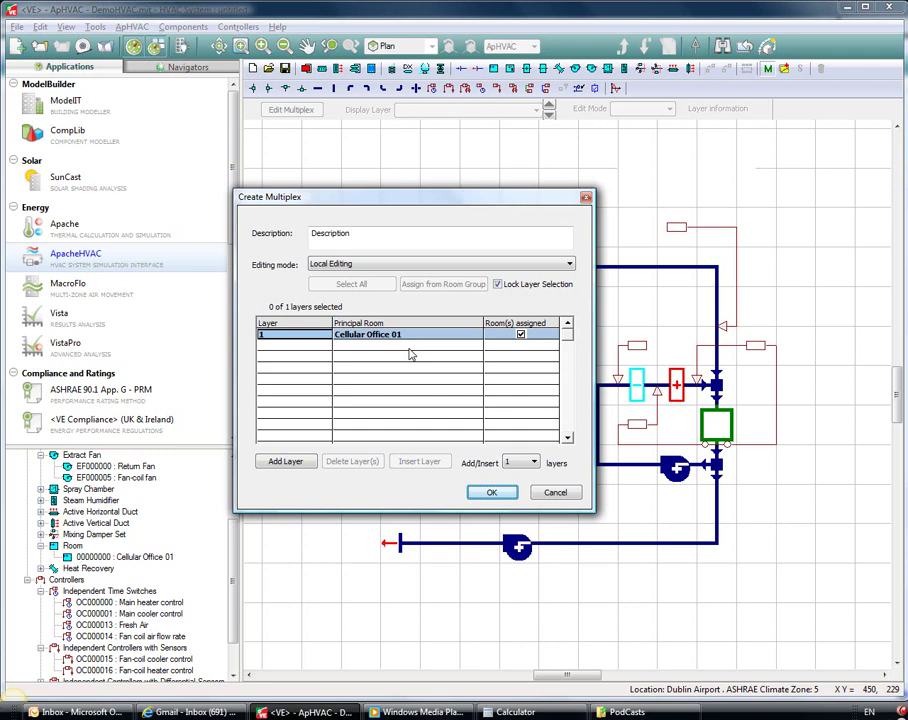
# - Add multiplex layers and assign Cellular Office 02 and 03 to layers 2 and 3
pyautogui.click(288, 462)
pyautogui.click(288, 462)
pyautogui.click(289, 462)
pyautogui.click(288, 462)
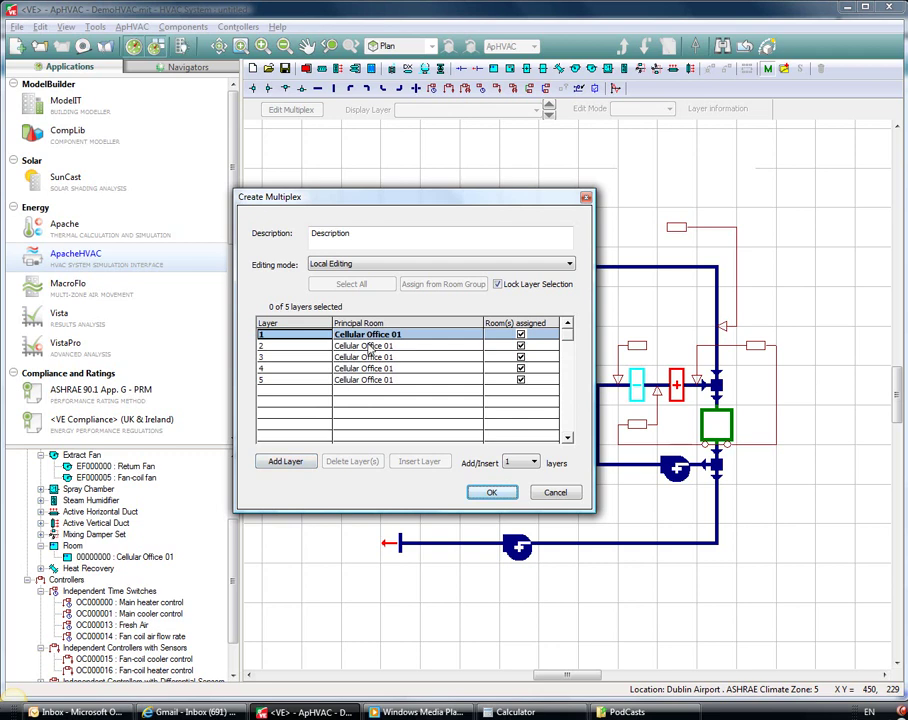
pyautogui.click(369, 347)
pyautogui.click(369, 347)
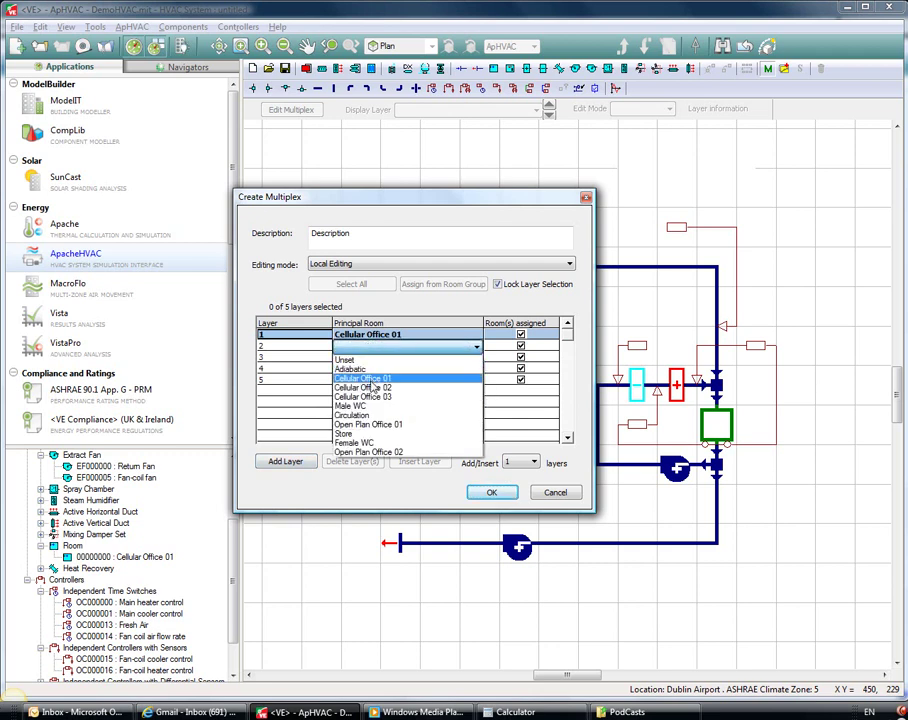
pyautogui.click(368, 387)
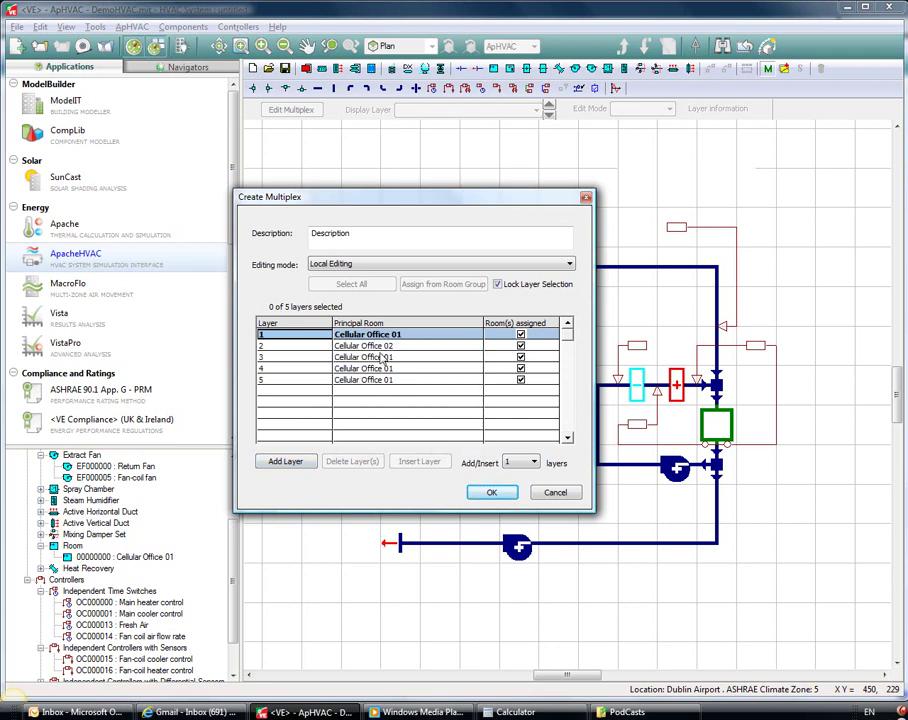
pyautogui.click(381, 358)
pyautogui.click(381, 358)
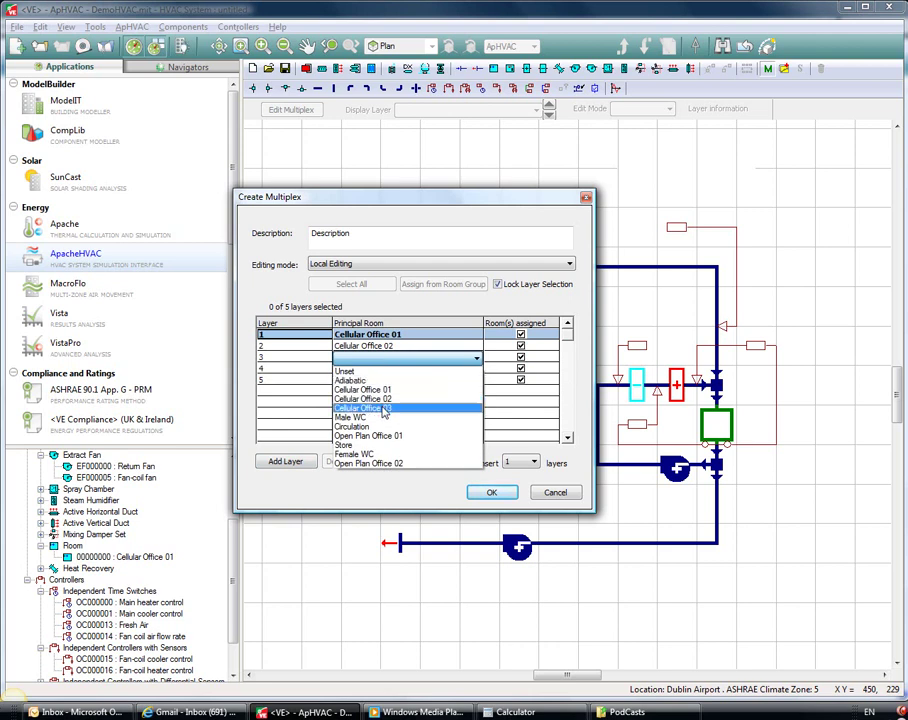
pyautogui.click(383, 409)
# - Assign Open Plan Office 01 and 02 as principal rooms of layers 4 and 5
pyautogui.click(388, 370)
pyautogui.click(388, 370)
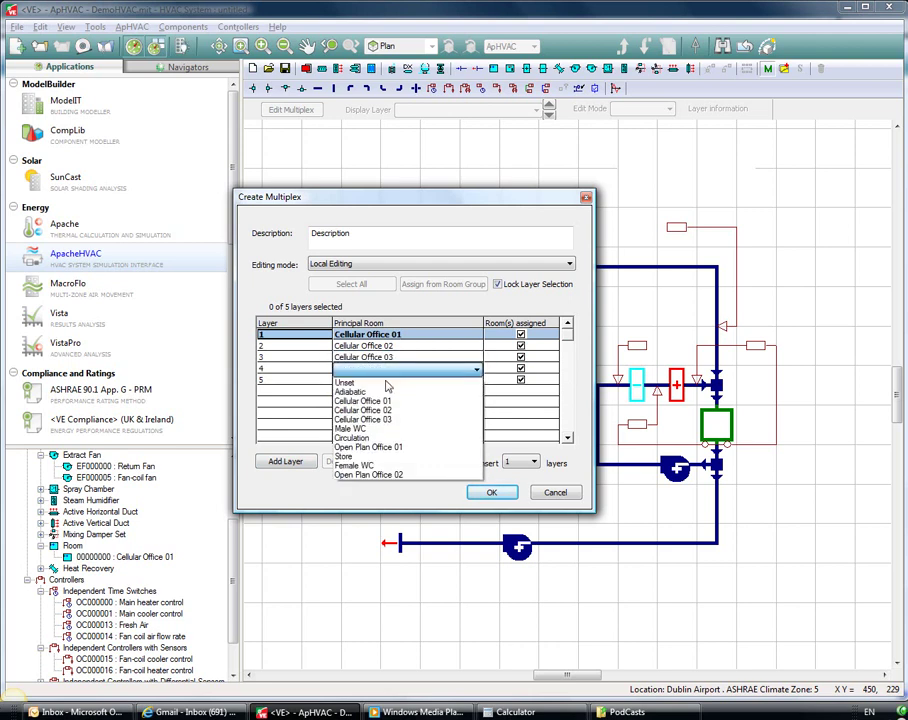
pyautogui.click(380, 453)
pyautogui.click(385, 380)
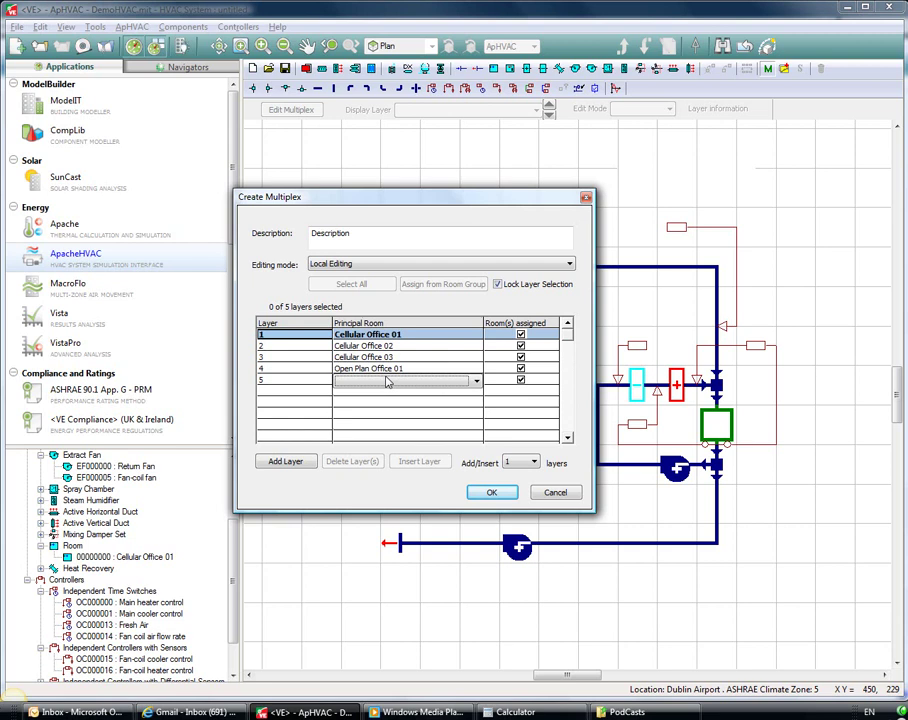
pyautogui.click(385, 380)
pyautogui.click(385, 486)
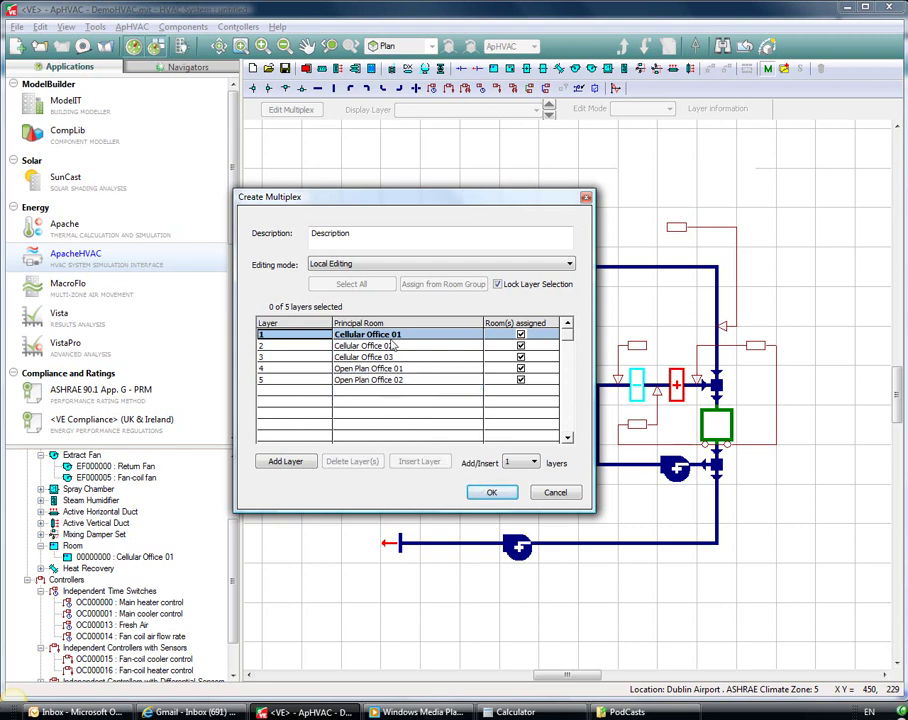
pyautogui.click(398, 402)
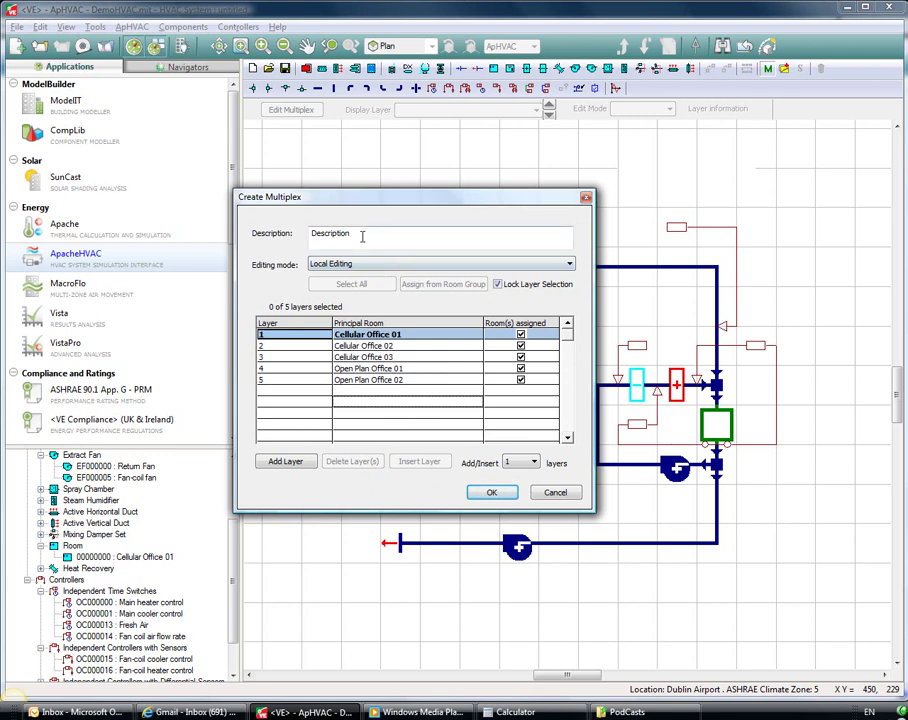
# - Replace the multiplex description with 'Fan Coil Unit' and confirm
pyautogui.moveTo(358, 233); pyautogui.dragTo(295, 243)
pyautogui.write('Fan Coil Unit')
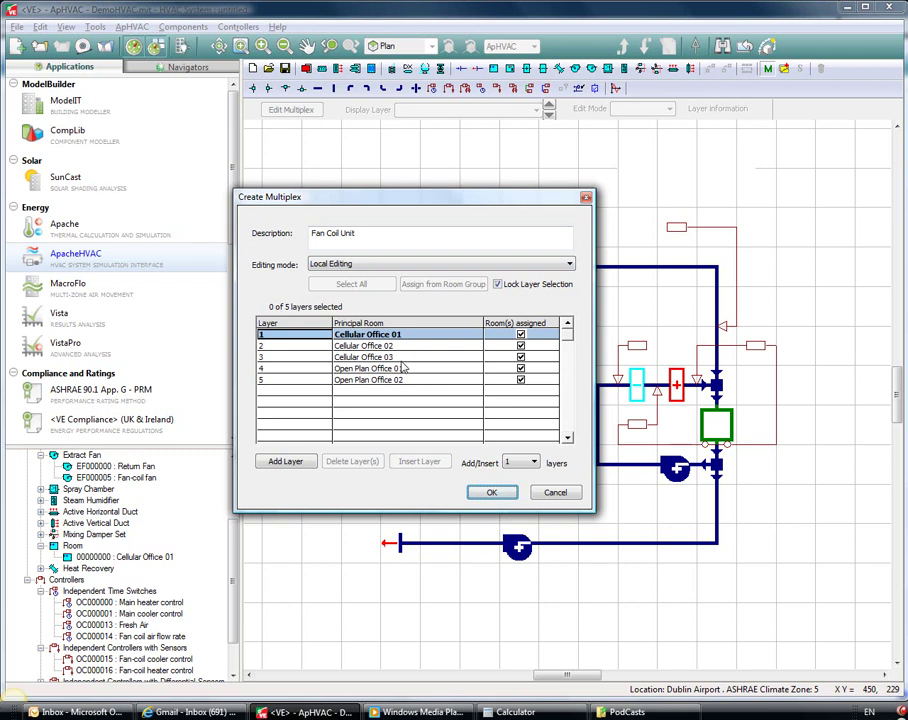
pyautogui.click(493, 494)
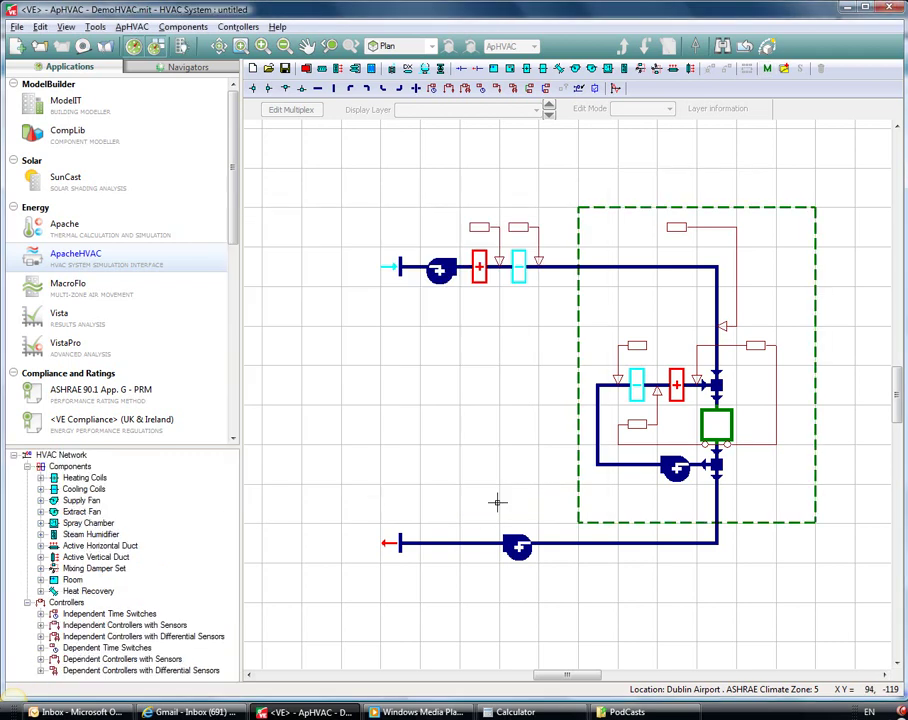
# - Confirm the five-layer multiplex, then reselect its box so it can be edited
pyautogui.click(595, 225)
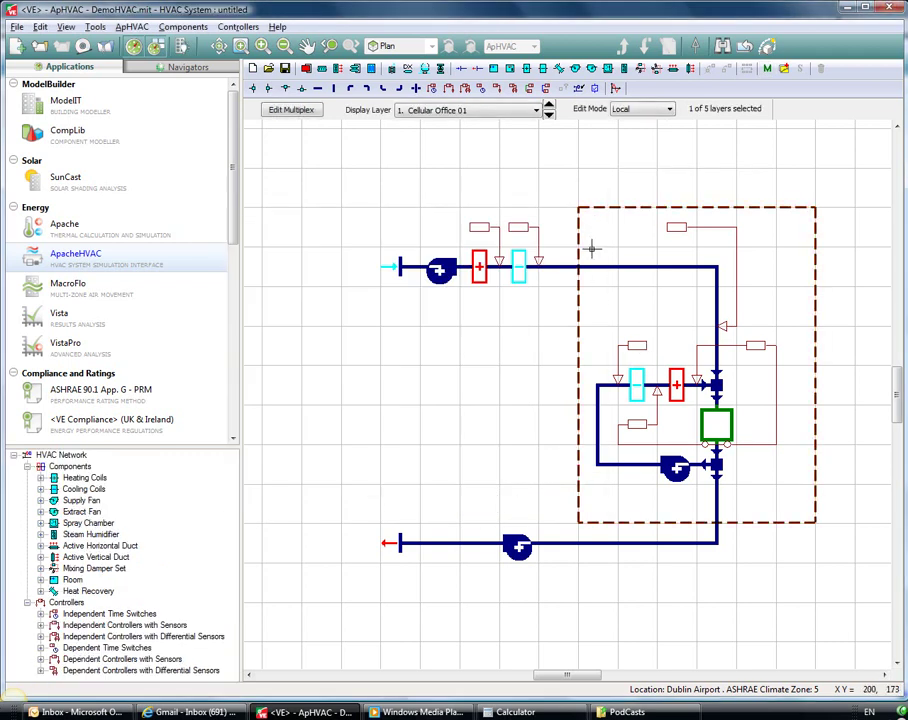
pyautogui.click(598, 227)
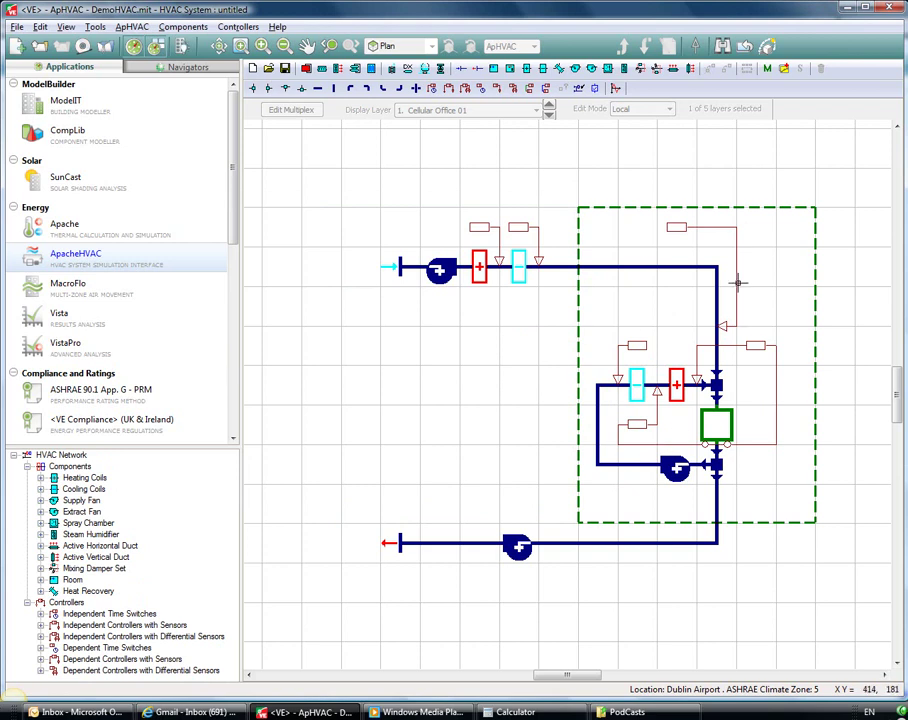
pyautogui.click(598, 240)
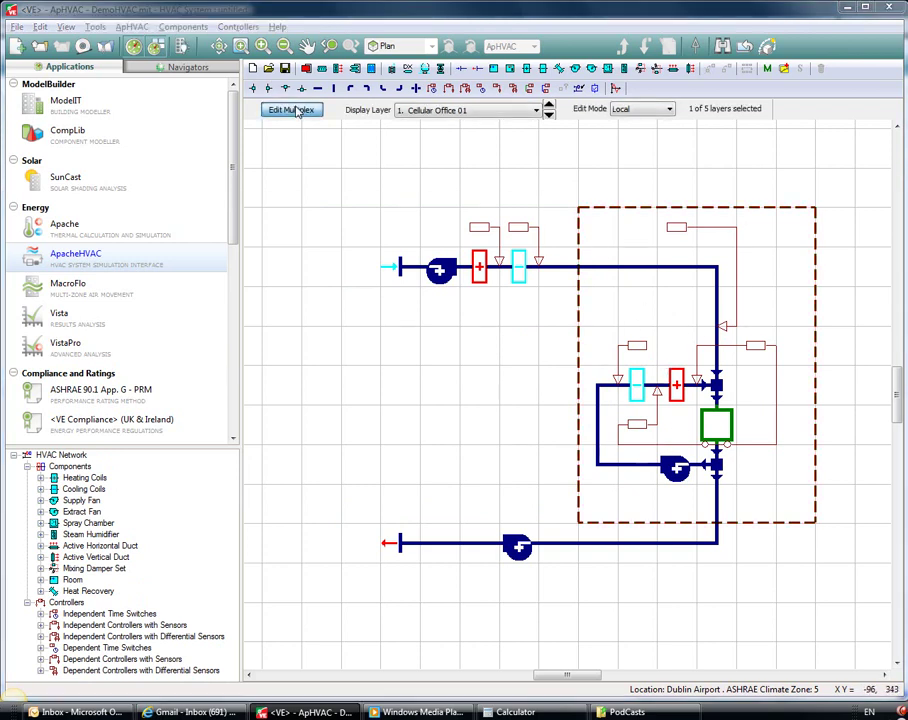
# - Set the Fan Coil Unit multiplex to Global Editing with all five layers selected
pyautogui.click(297, 110)
pyautogui.moveTo(351, 196); pyautogui.dragTo(130, 124)
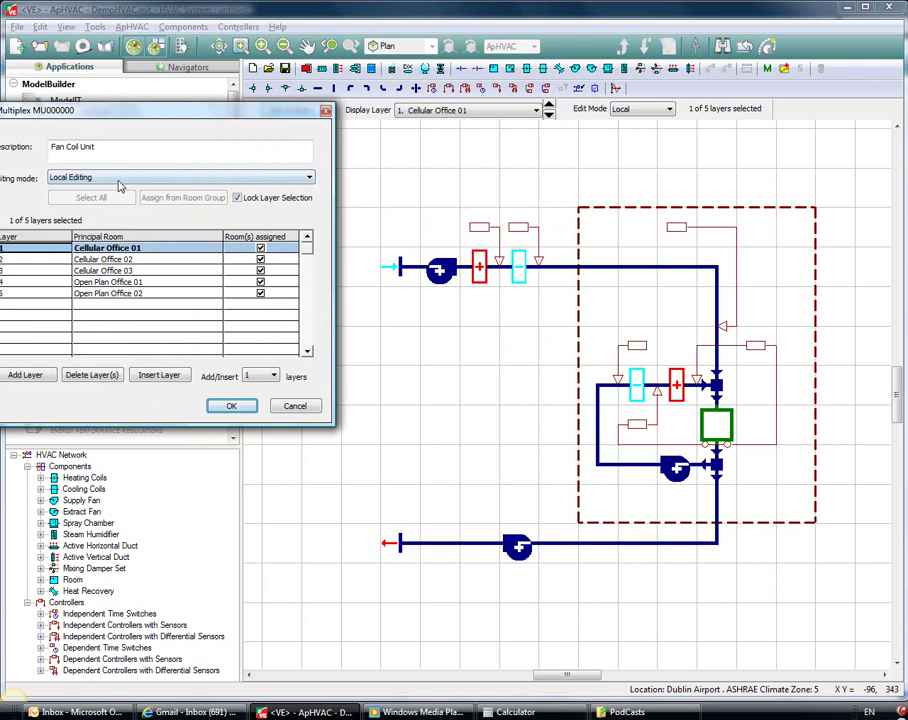
pyautogui.click(85, 177)
pyautogui.click(85, 197)
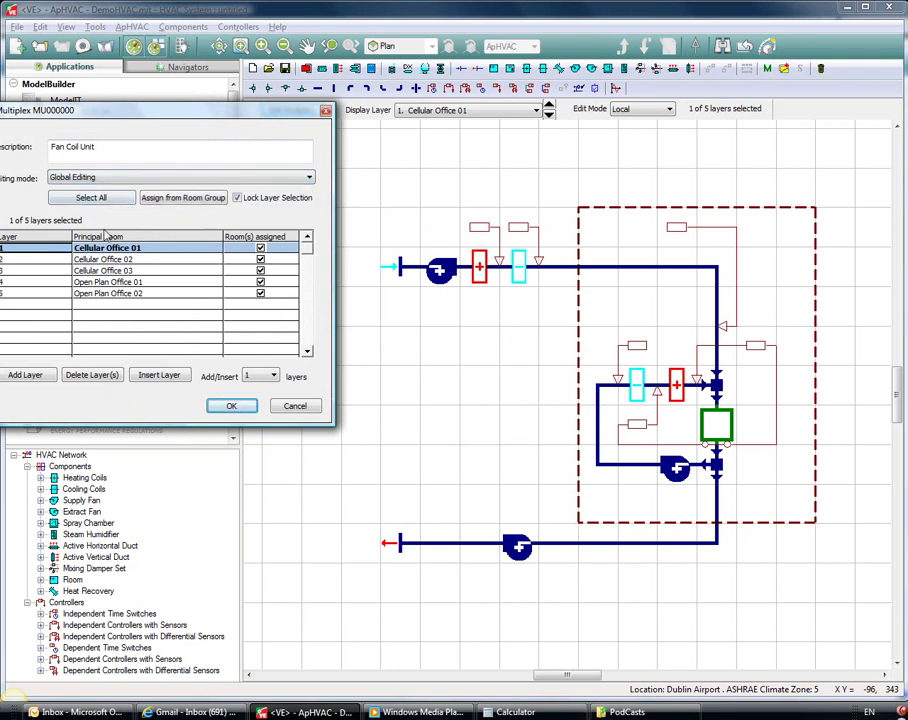
pyautogui.click(90, 197)
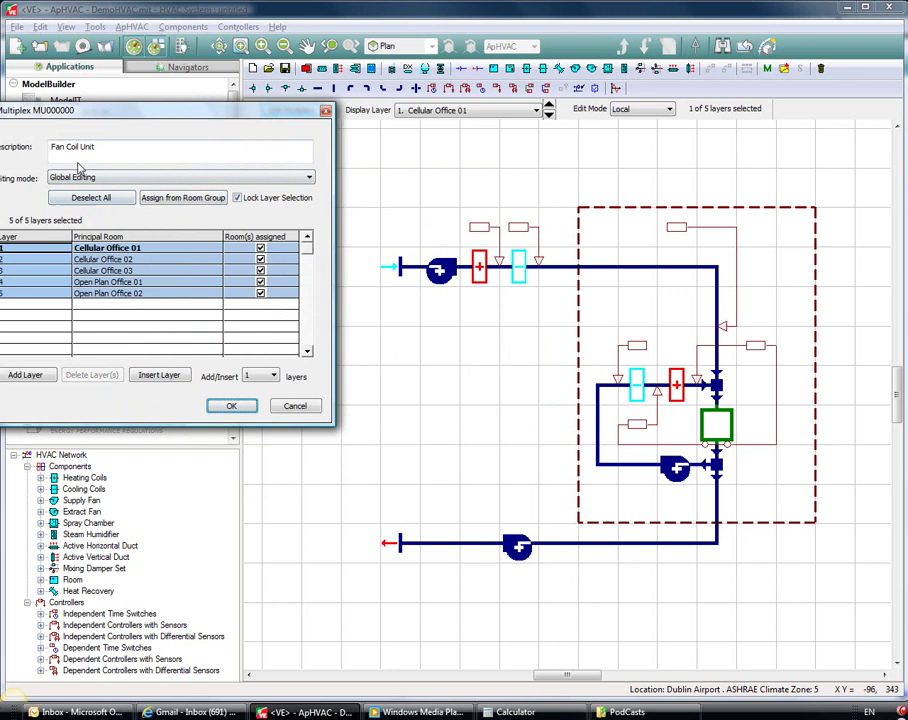
pyautogui.click(231, 409)
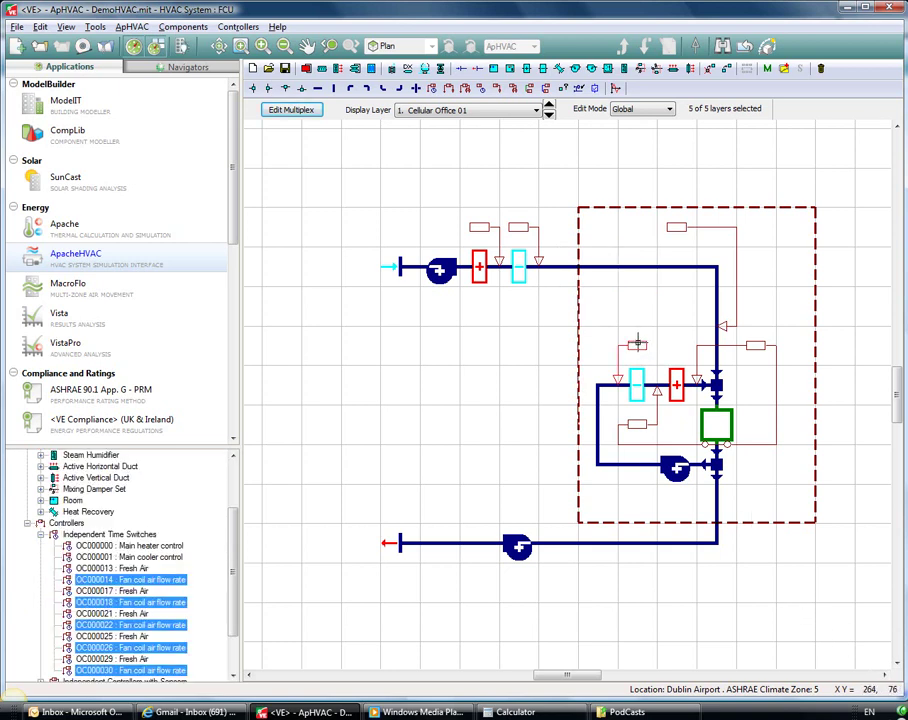
pyautogui.doubleClick(454, 241)
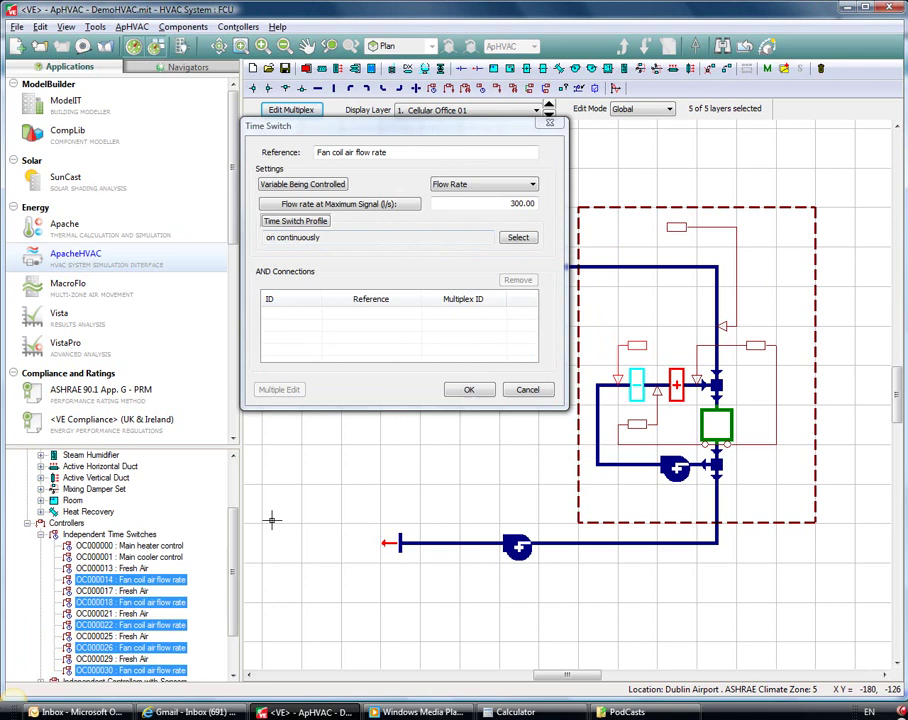
pyautogui.scroll(-2, 233, 585)
pyautogui.scroll(2, 233, 585)
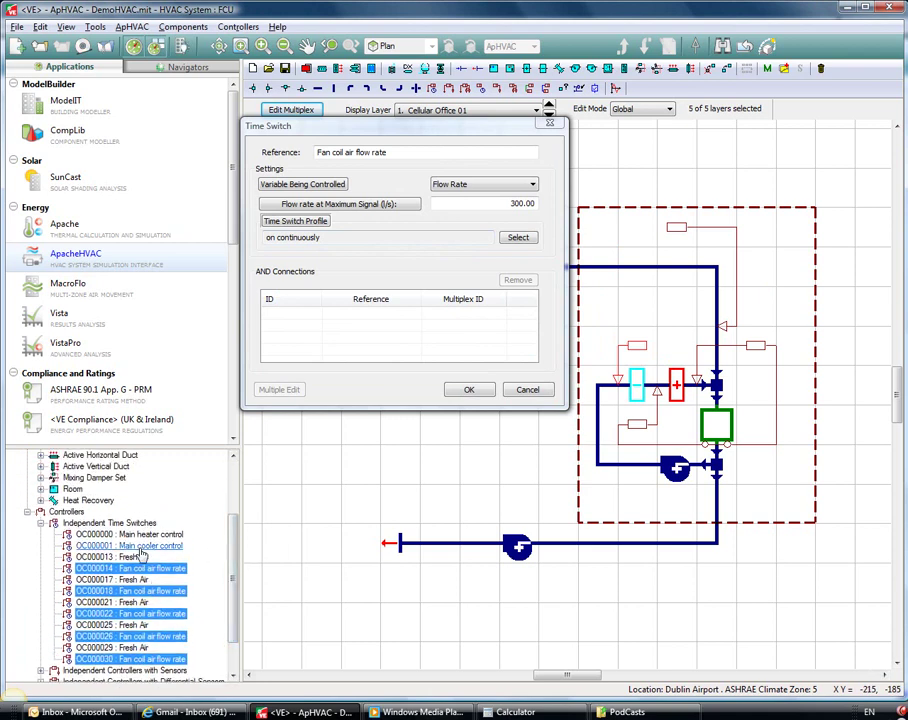
pyautogui.click(353, 205)
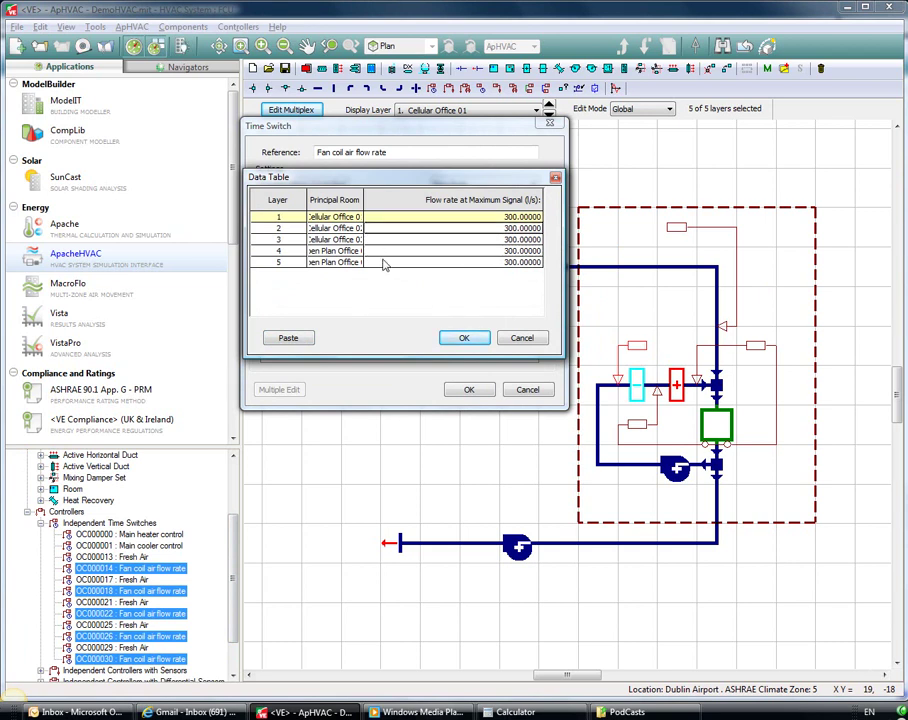
pyautogui.click(519, 344)
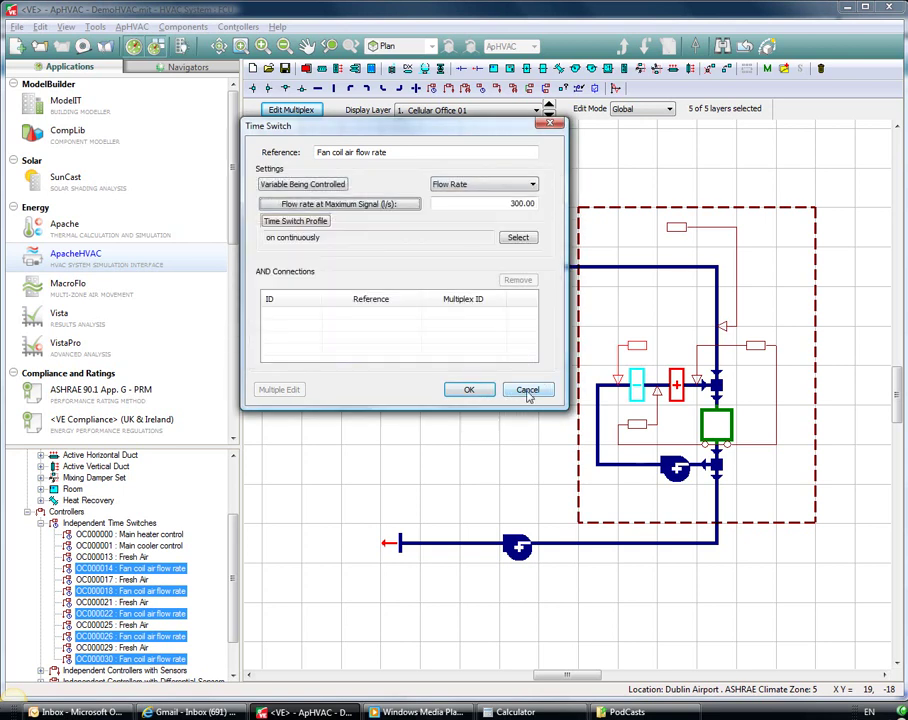
pyautogui.click(526, 388)
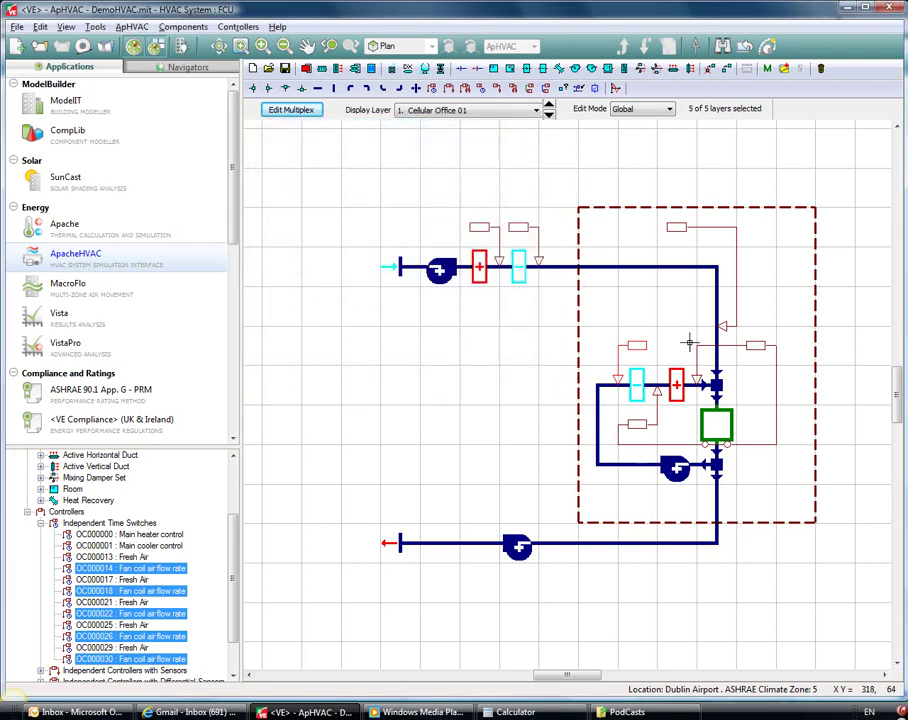
# - Open the Fresh Air time switch's Flow rate at Maximum Signal per-layer data table
pyautogui.click(679, 230)
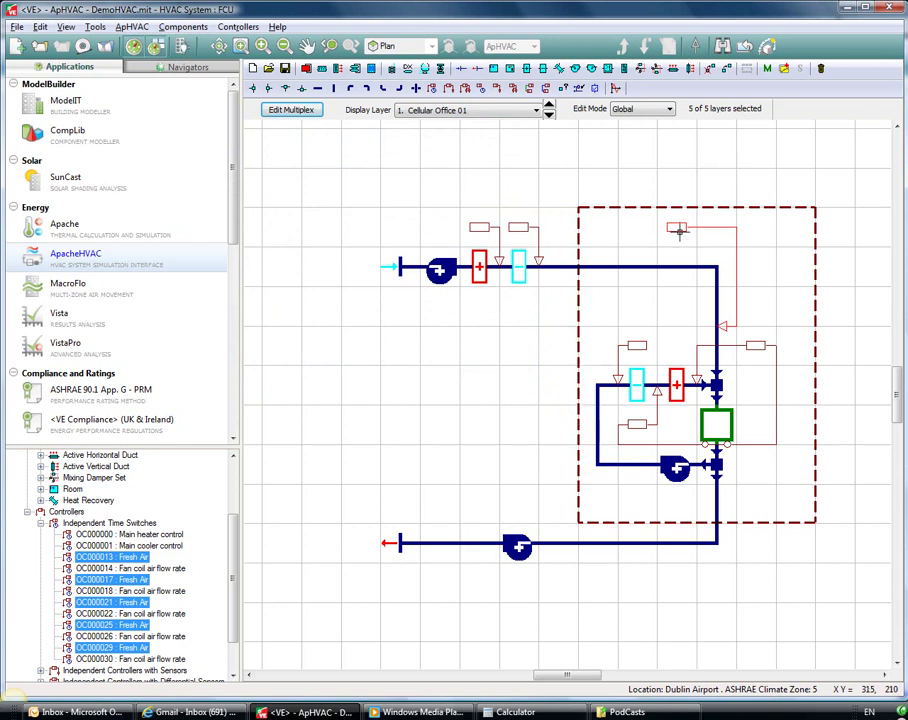
pyautogui.doubleClick(679, 230)
pyautogui.click(428, 204)
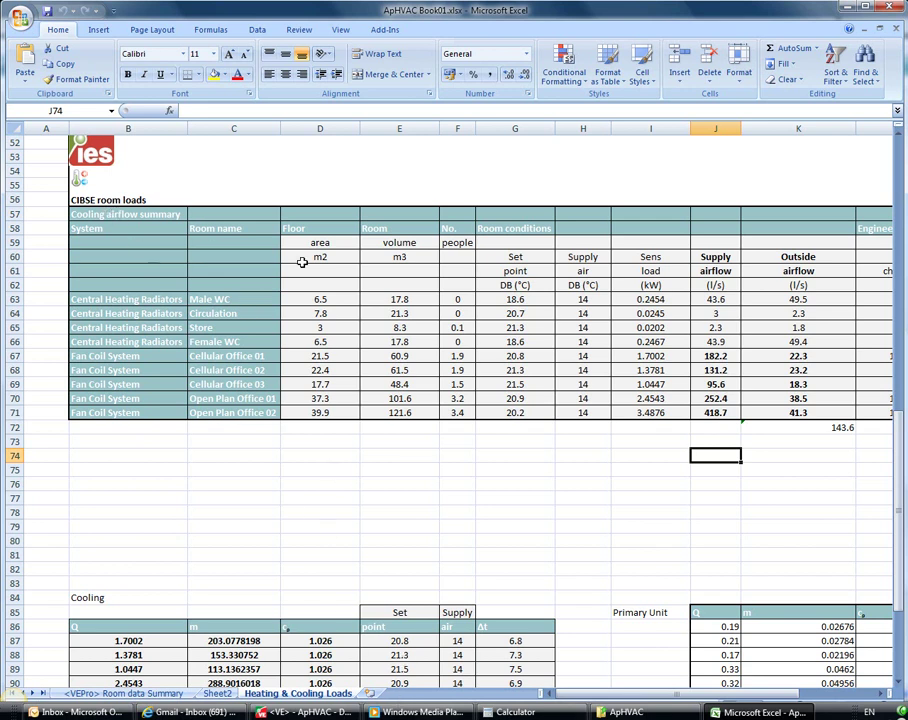
# - Copy the five fan-coil rooms' outside airflows (K67:K71) and return to ApacheHVAC
pyautogui.moveTo(900, 465); pyautogui.dragTo(900, 413)
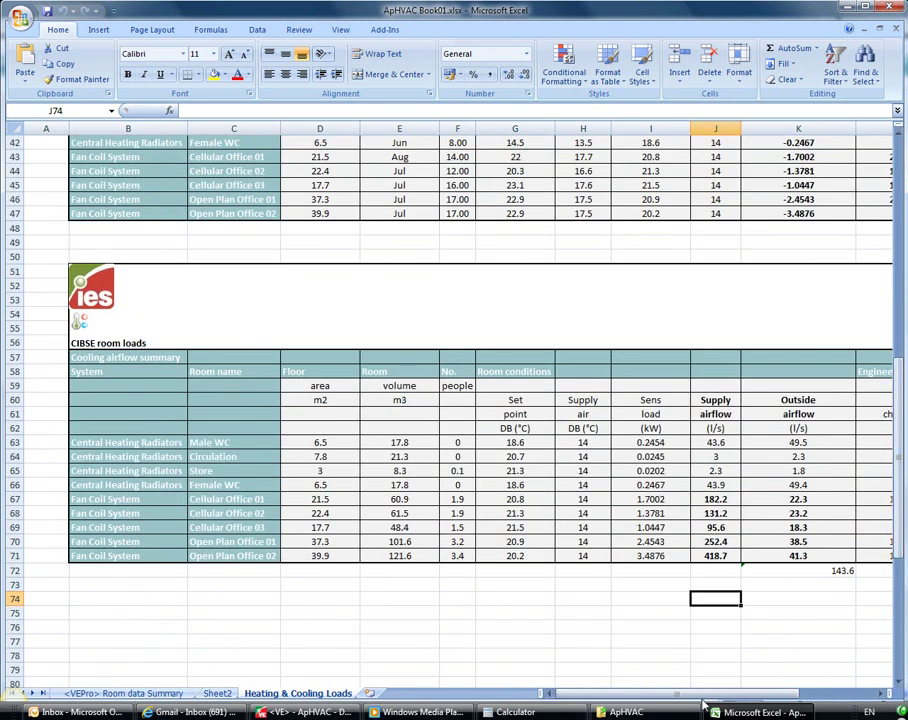
pyautogui.moveTo(709, 695); pyautogui.dragTo(752, 699)
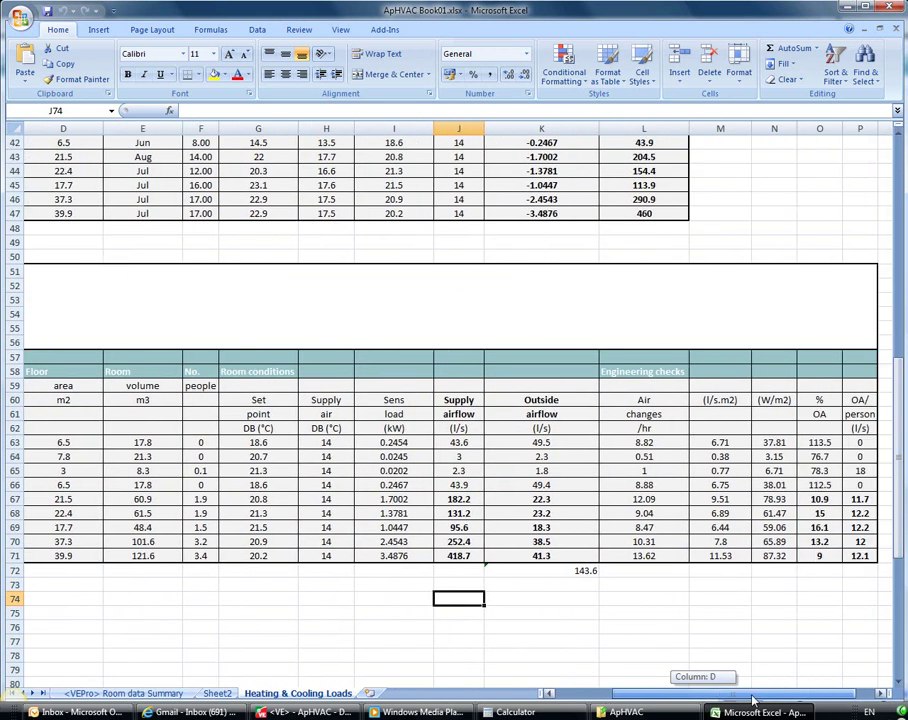
pyautogui.click(570, 499)
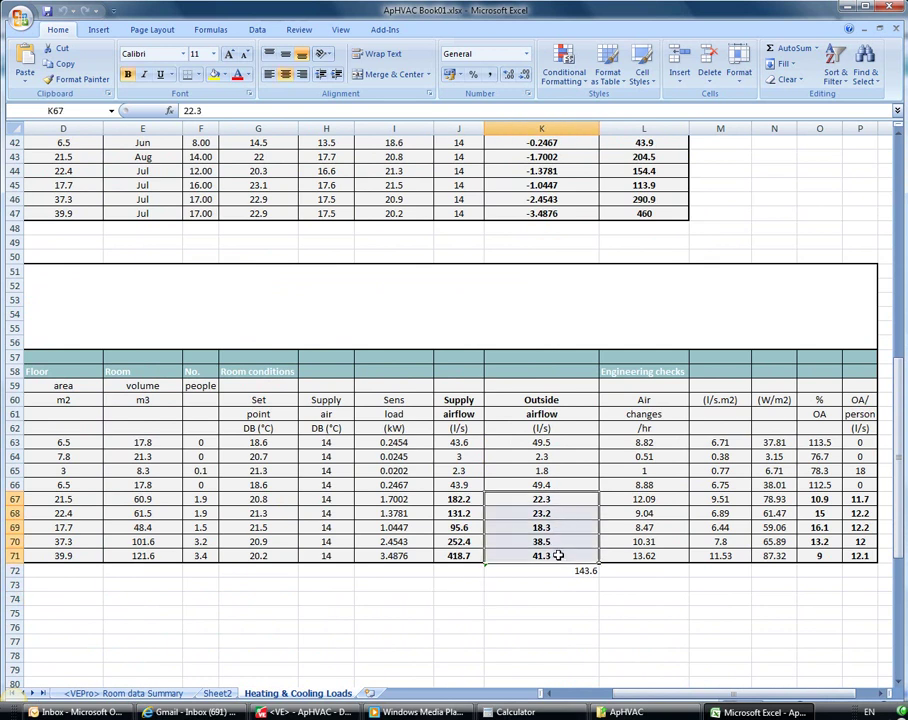
pyautogui.keyDown('shift'); pyautogui.click(548, 556); pyautogui.keyUp('shift')
pyautogui.click(707, 697)
pyautogui.moveTo(707, 697); pyautogui.dragTo(672, 697)
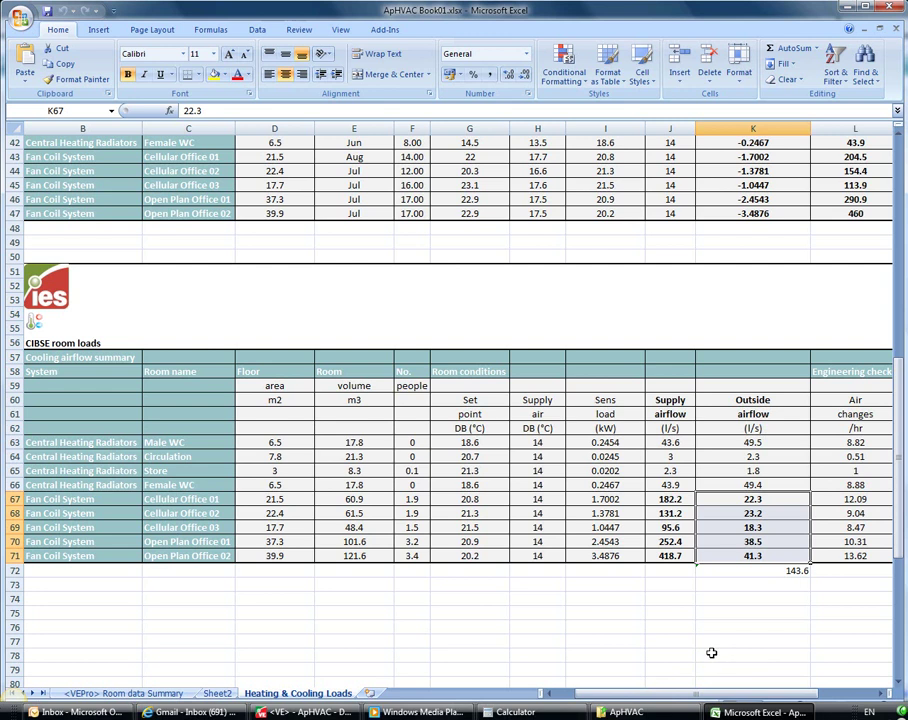
pyautogui.hotkey('ctrl', 'c')
pyautogui.click(305, 712)
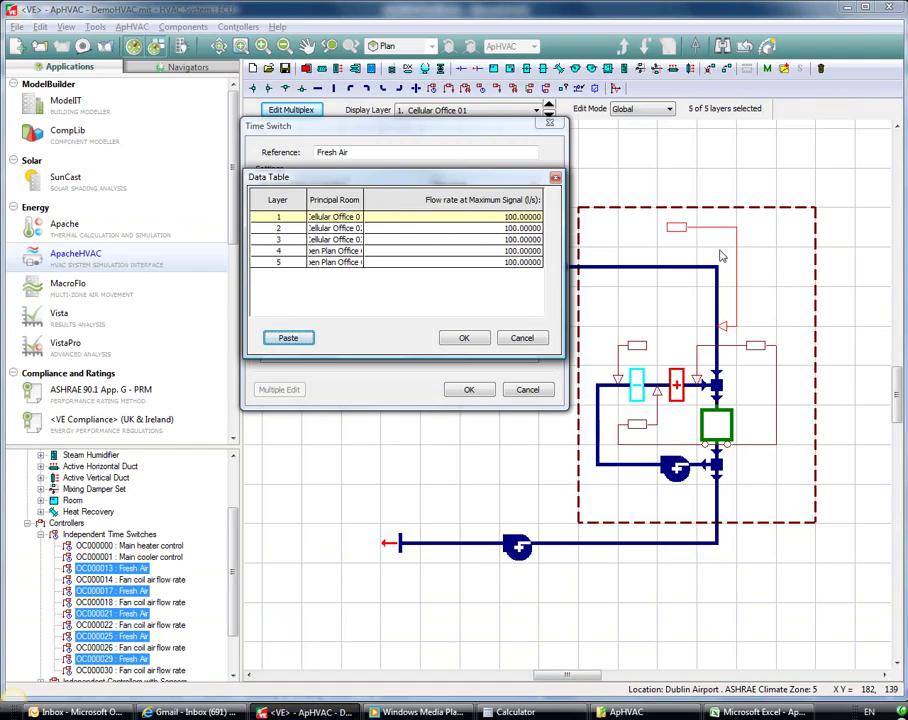
# - Paste the Fresh Air maxima 22.3, 23.2, 18.3, 38.5 and 41.3 l/s into the time switch data table
pyautogui.click(520, 218)
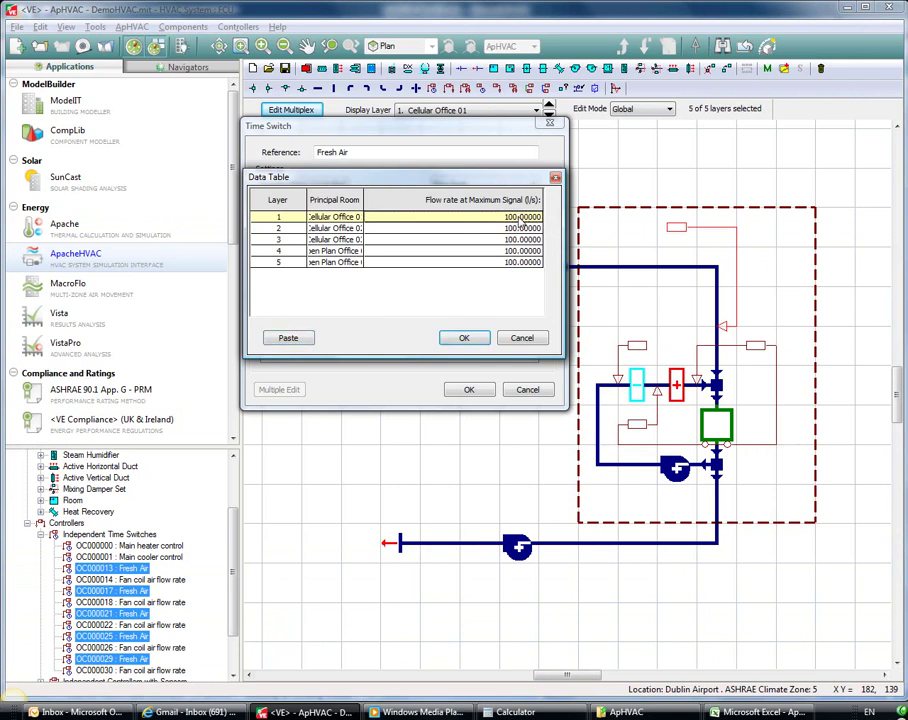
pyautogui.click(288, 338)
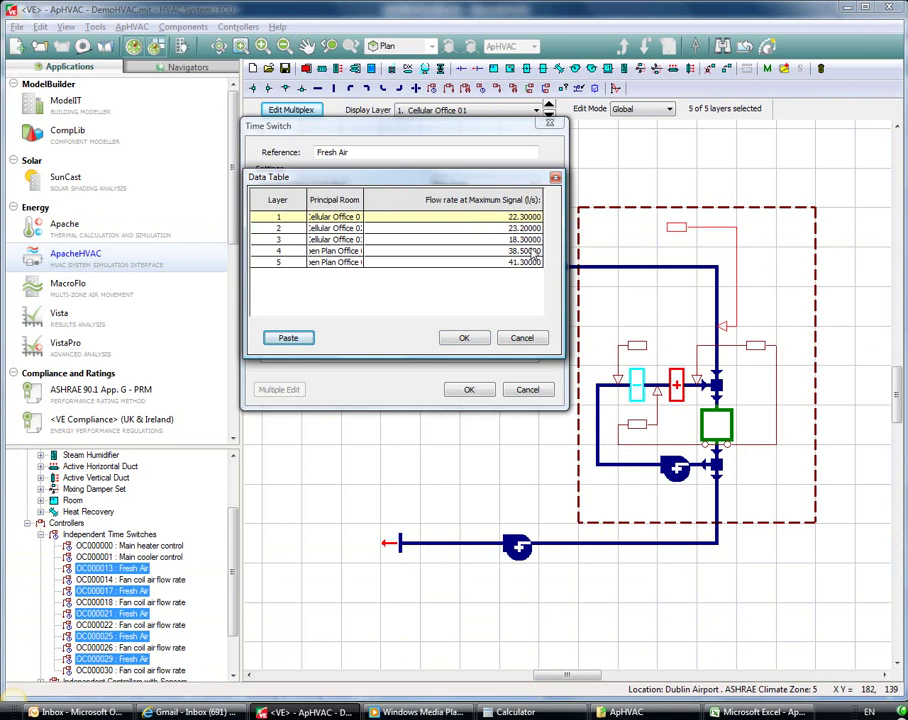
pyautogui.click(476, 338)
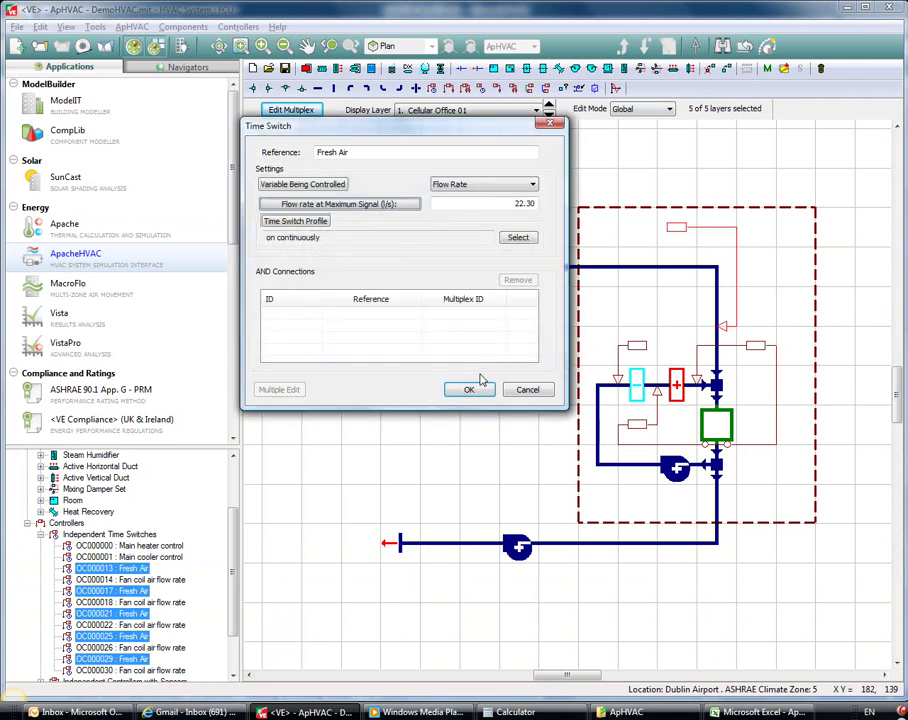
pyautogui.click(472, 390)
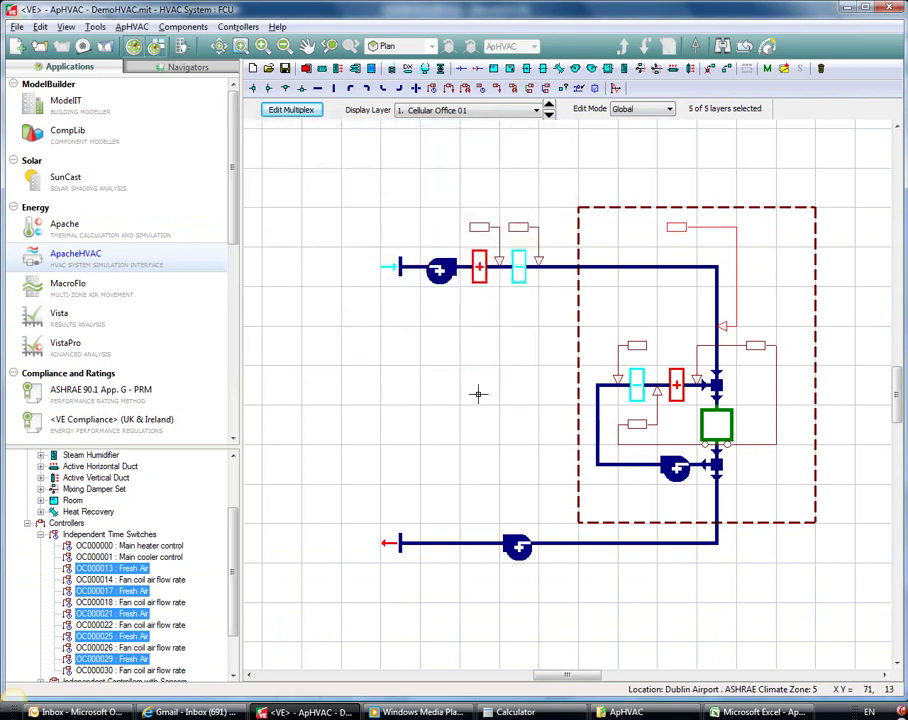
pyautogui.doubleClick(352, 230)
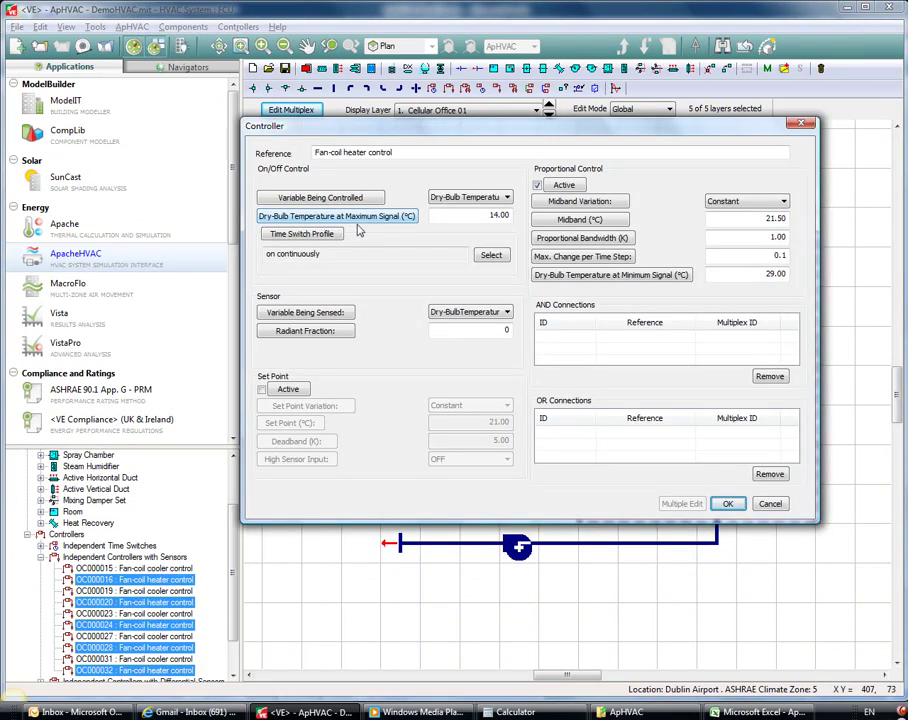
pyautogui.click(360, 220)
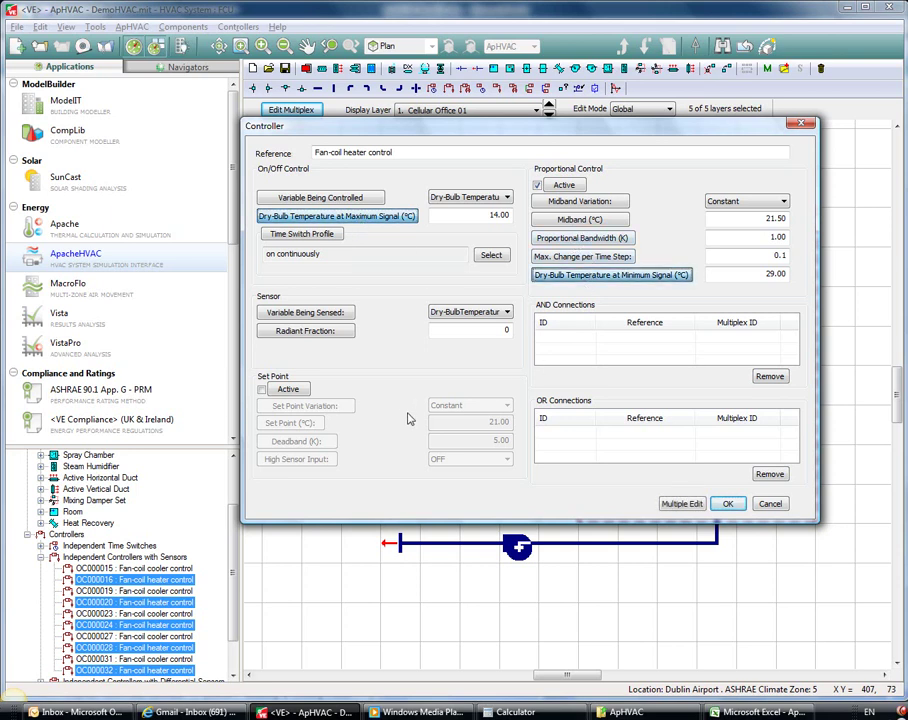
pyautogui.click(339, 318)
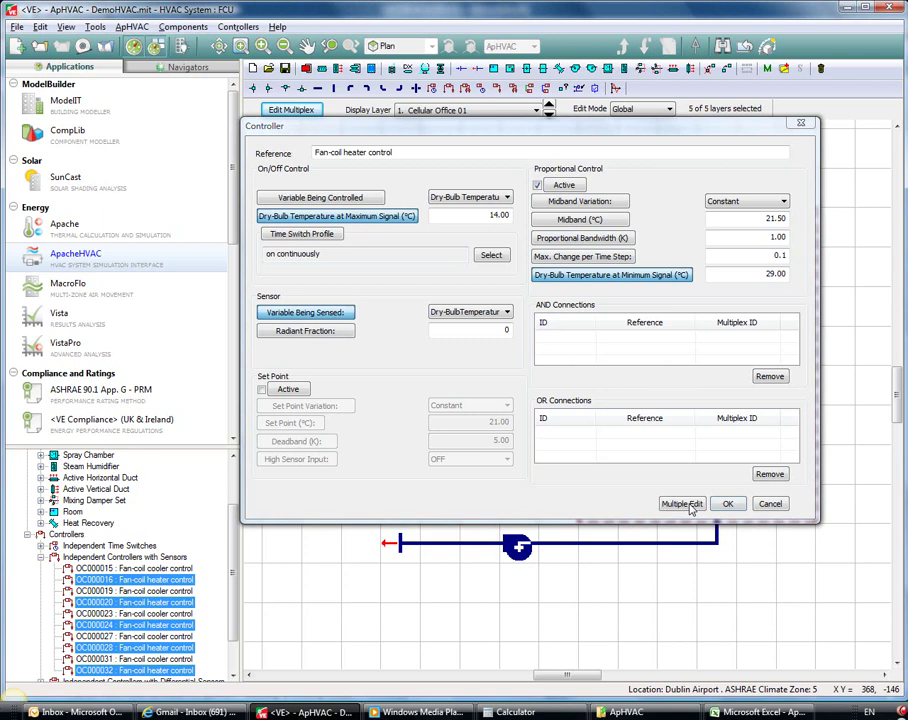
pyautogui.click(691, 504)
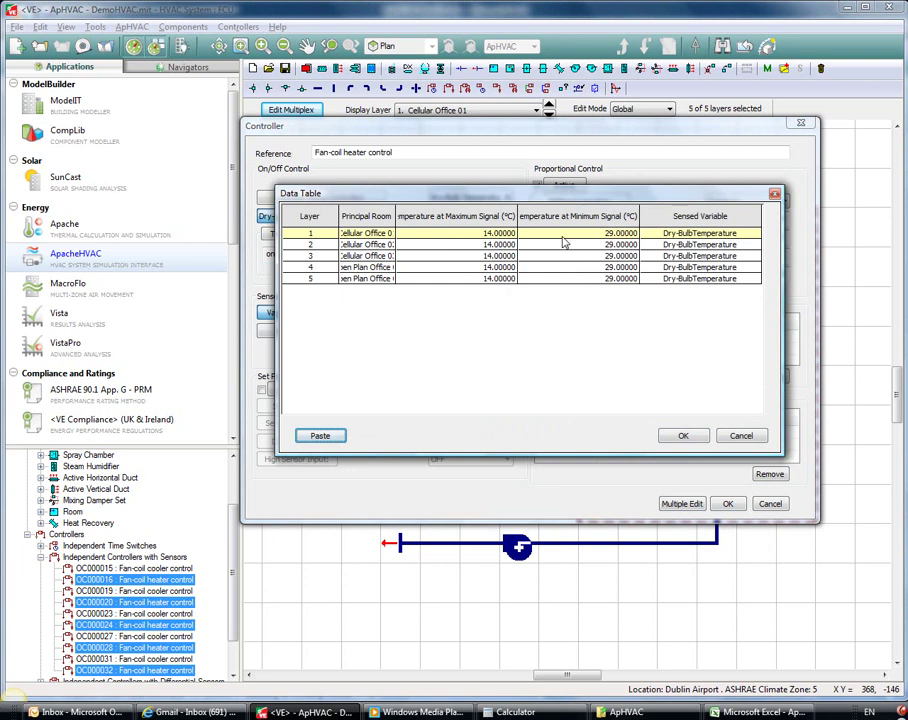
pyautogui.click(741, 436)
pyautogui.click(768, 503)
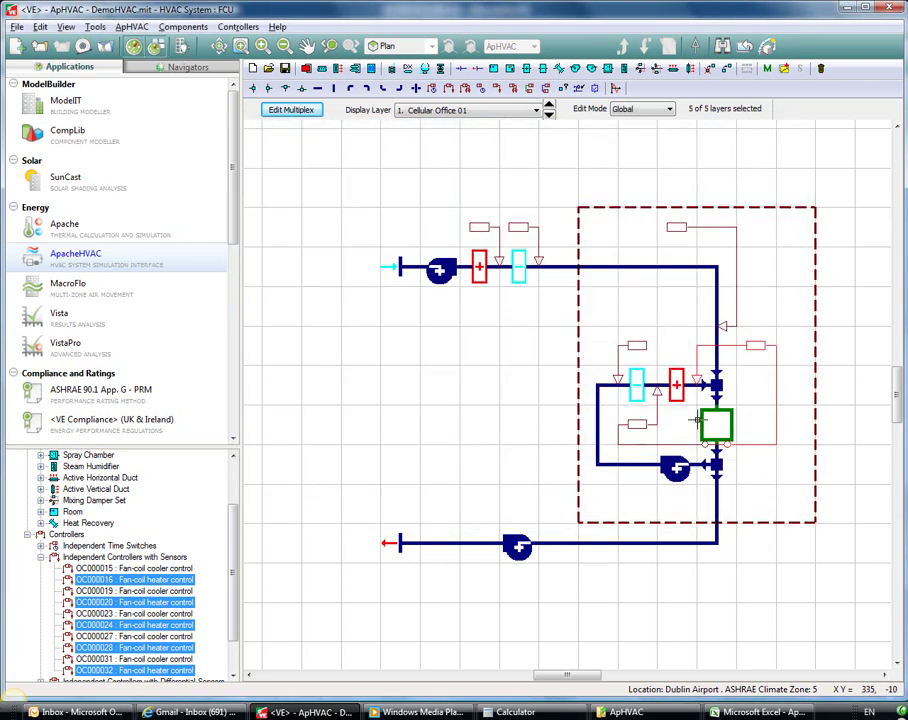